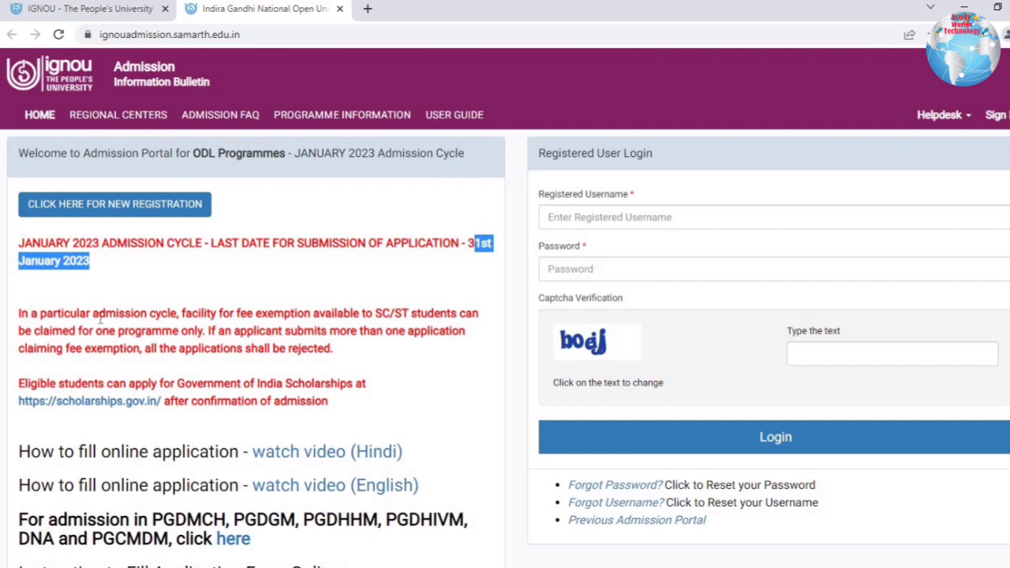
Review the notices on SC/ST fee exemption, the one-programme limit and rejection of multiple applications.
drag(19, 314, 480, 320)
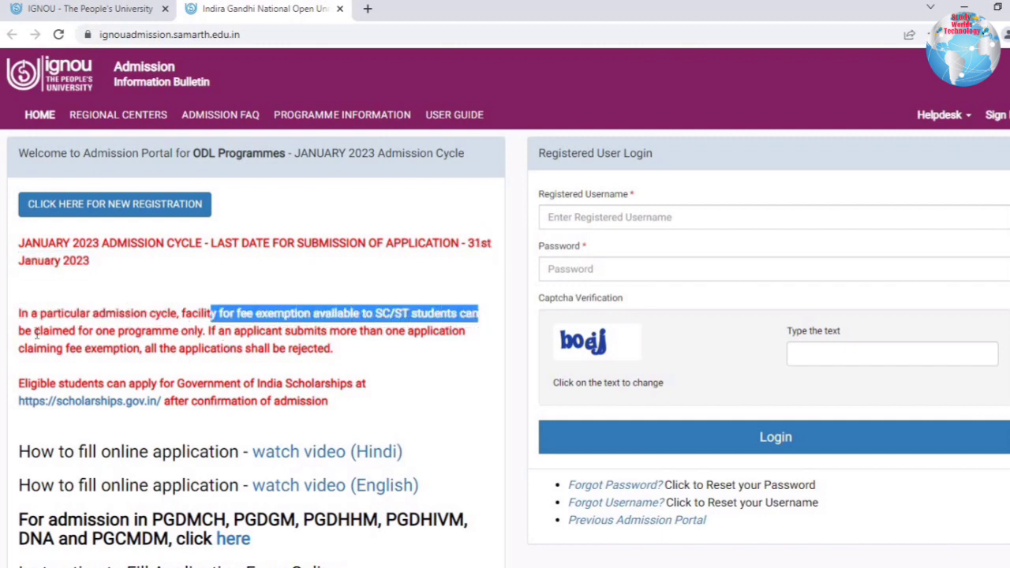
drag(35, 333, 201, 332)
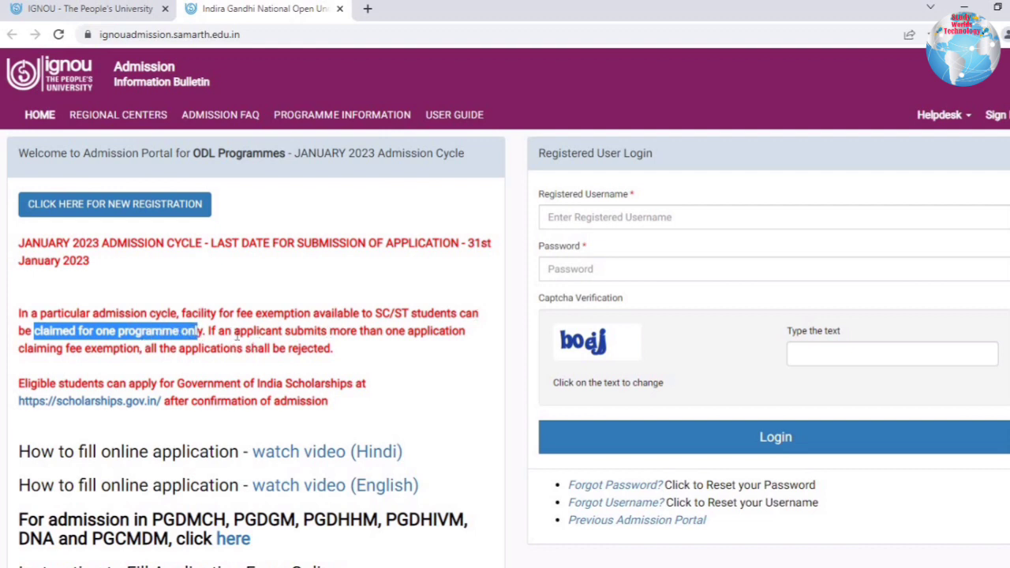
drag(235, 333, 376, 371)
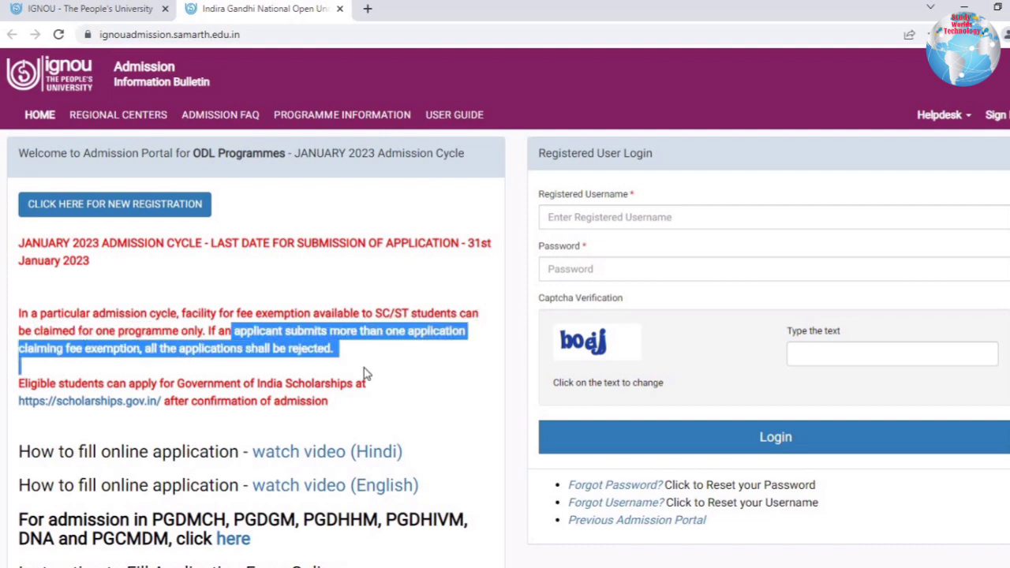
click(256, 387)
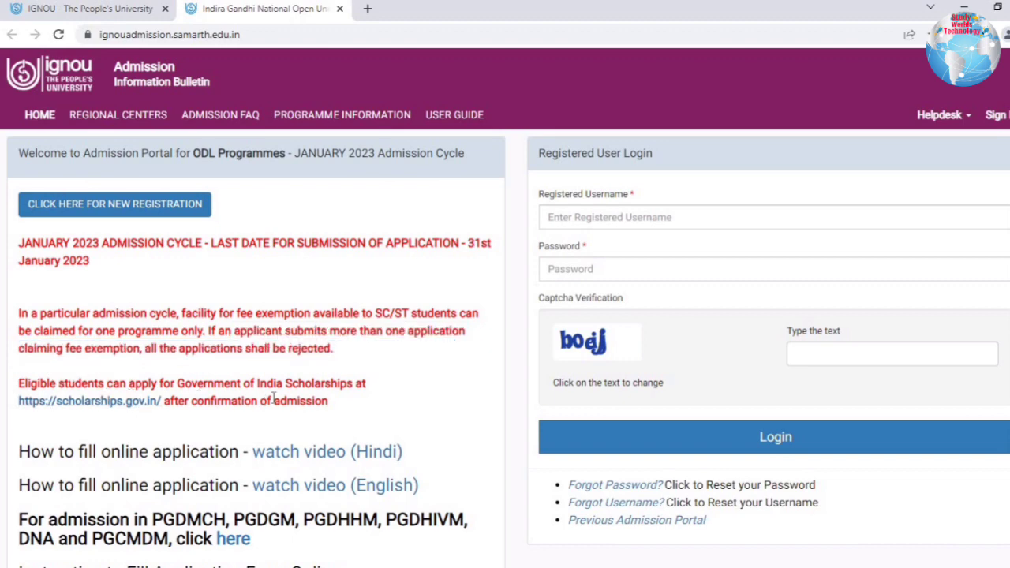
scroll(44, 175, down, 2)
scroll(43, 175, down, 2)
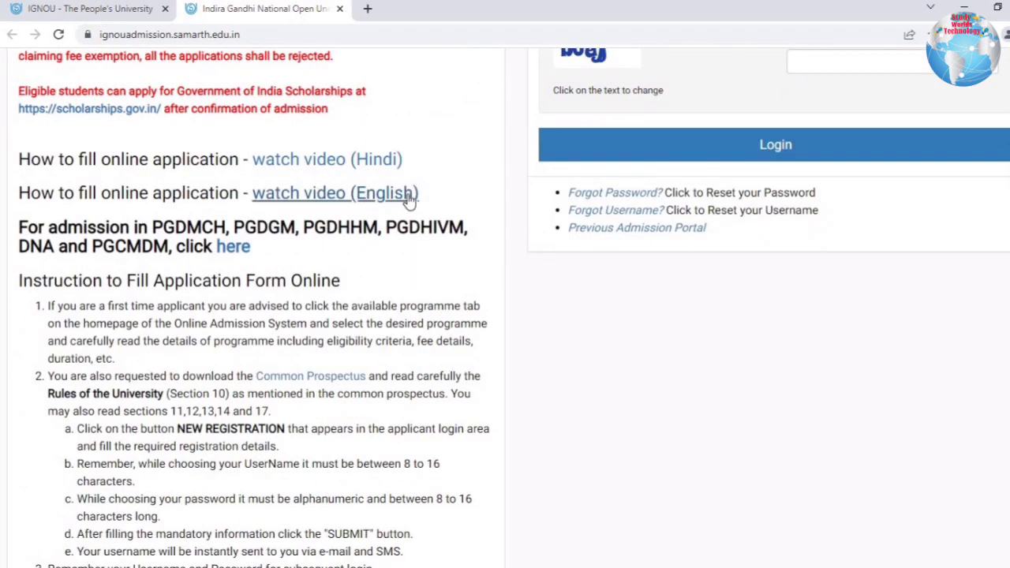
Review the separately admitted PG programmes such as PGDGM and PGCMDM and open their admission page.
drag(45, 231, 308, 250)
click(157, 223)
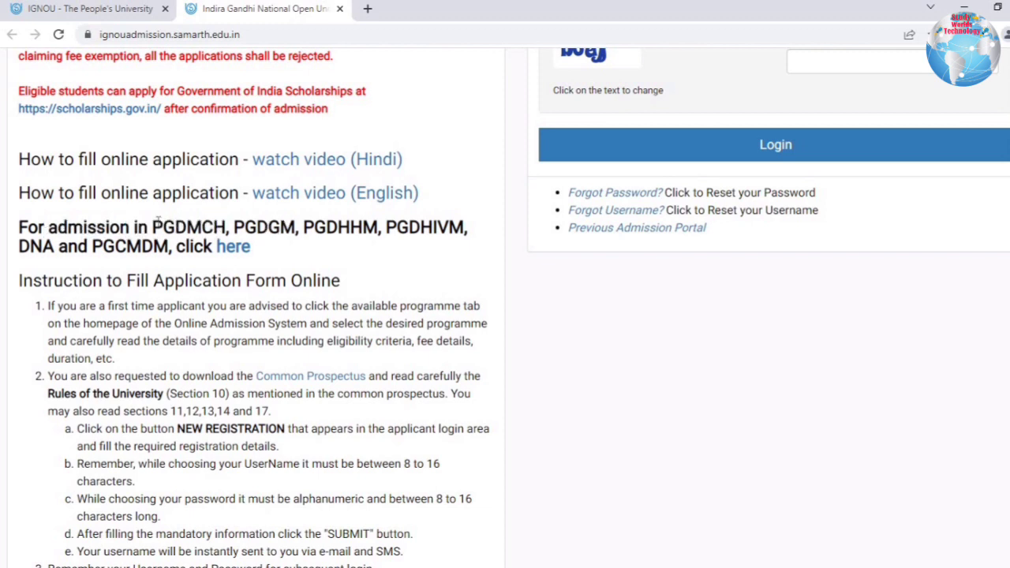
drag(155, 226, 297, 228)
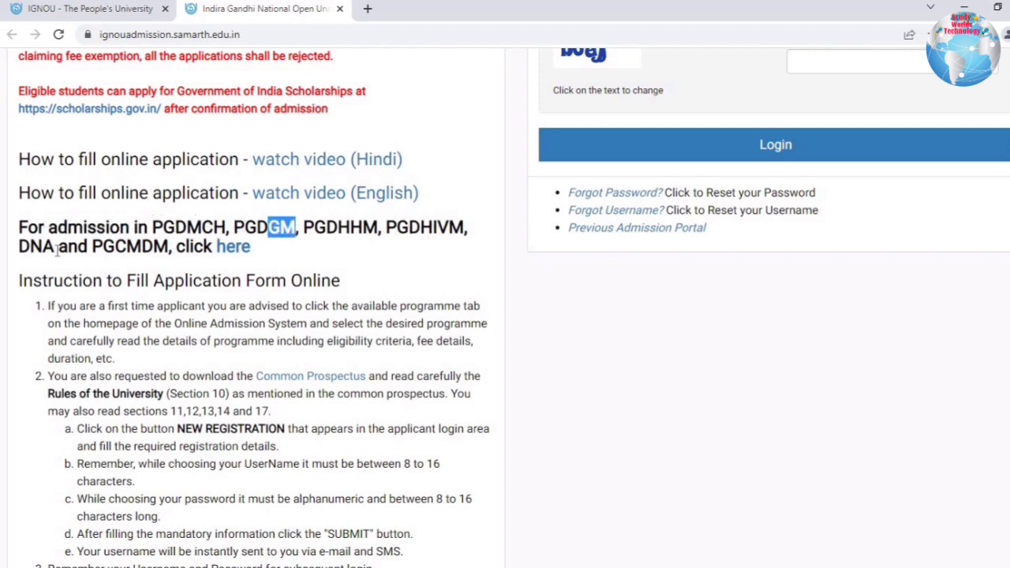
click(118, 251)
drag(142, 247, 155, 247)
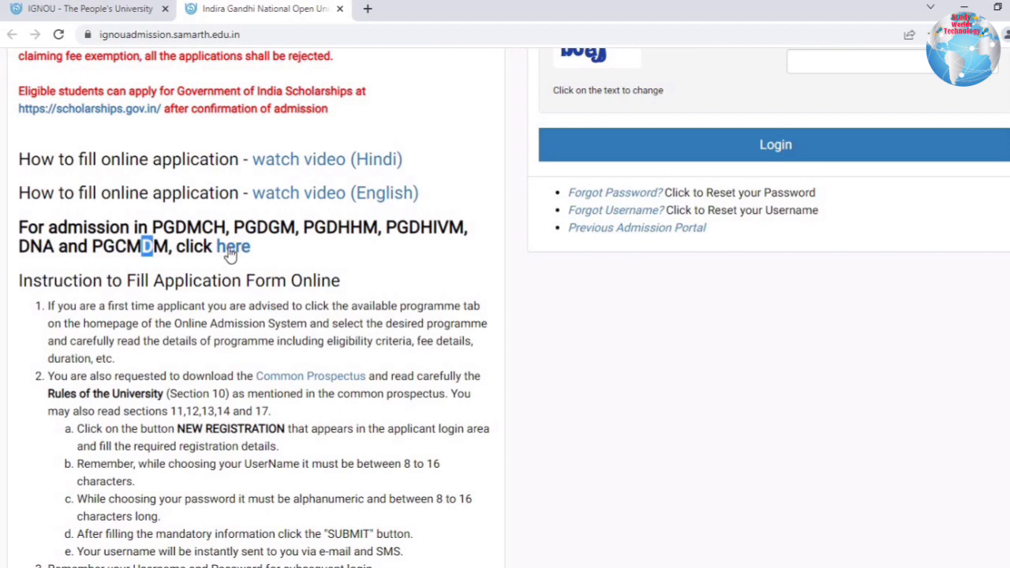
click(235, 256)
scroll(337, 145, down, 2)
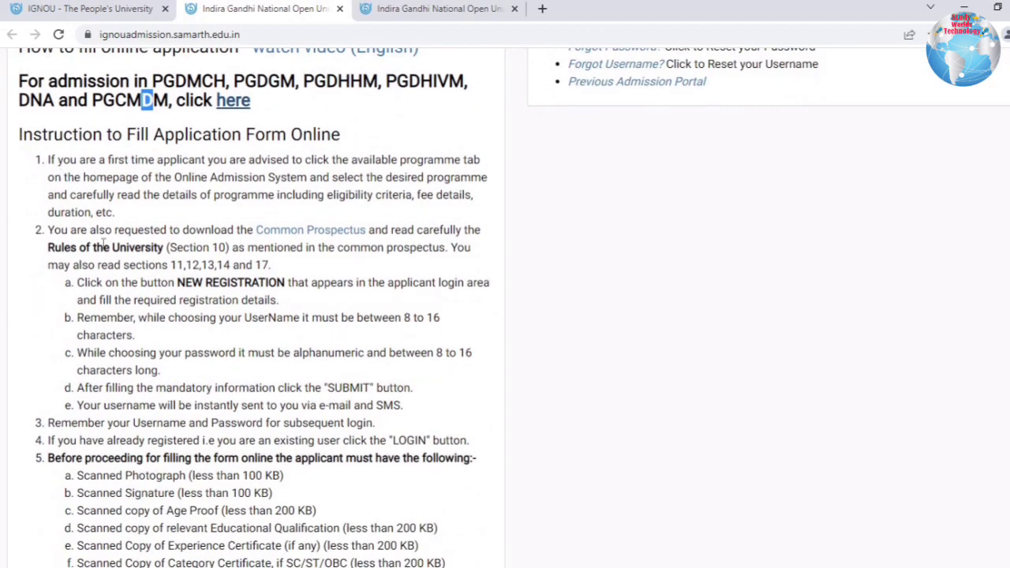
Go over the programme-details instruction, the registration fee heading and the refund policy.
drag(89, 175, 116, 213)
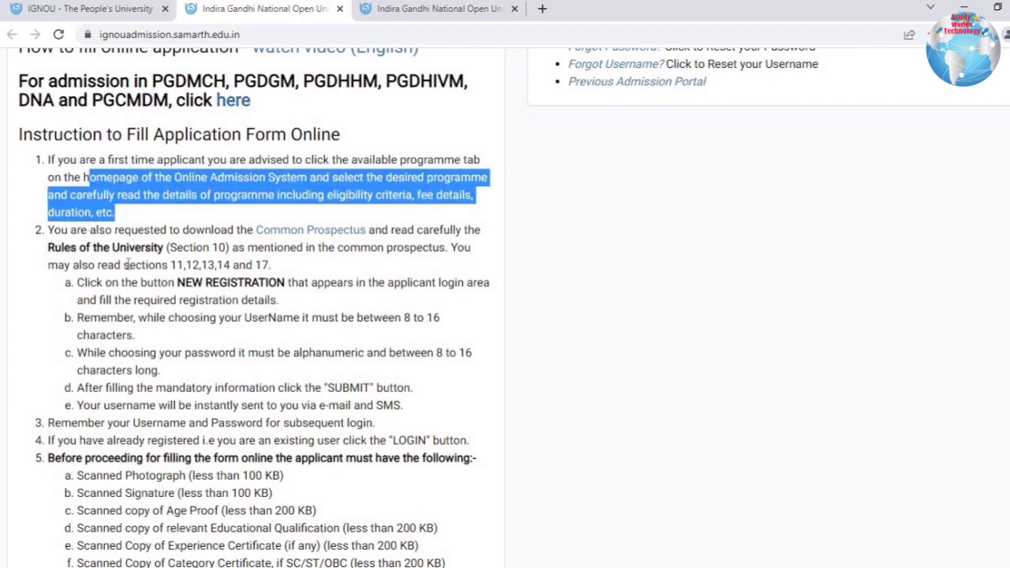
scroll(124, 265, down, 5)
scroll(261, 409, down, 2)
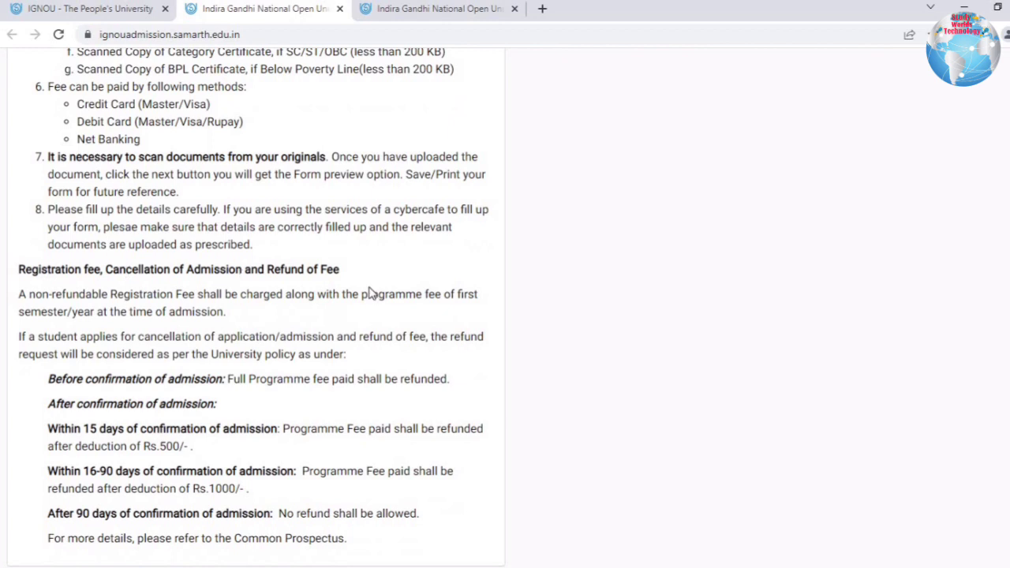
drag(42, 269, 387, 292)
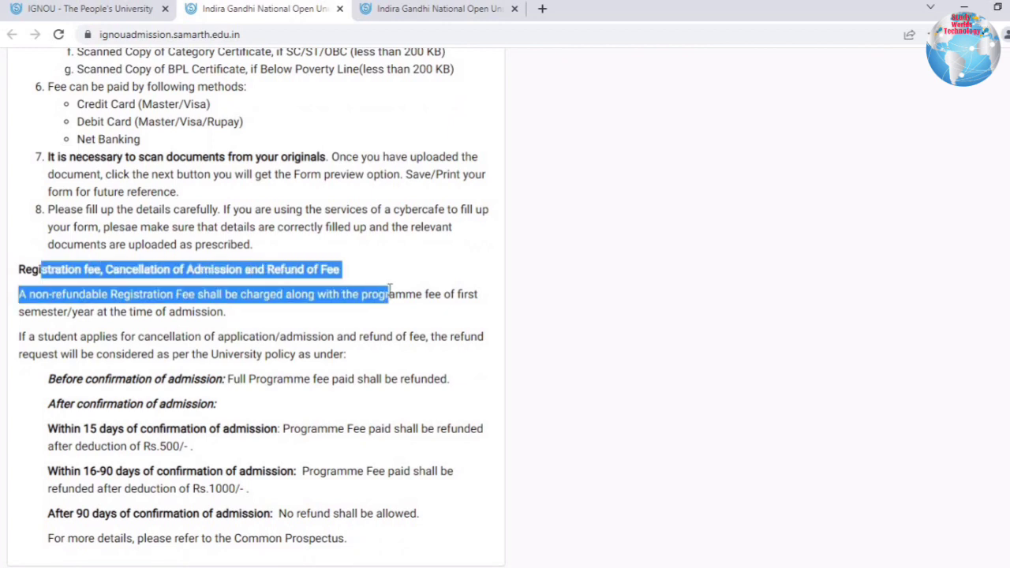
click(175, 288)
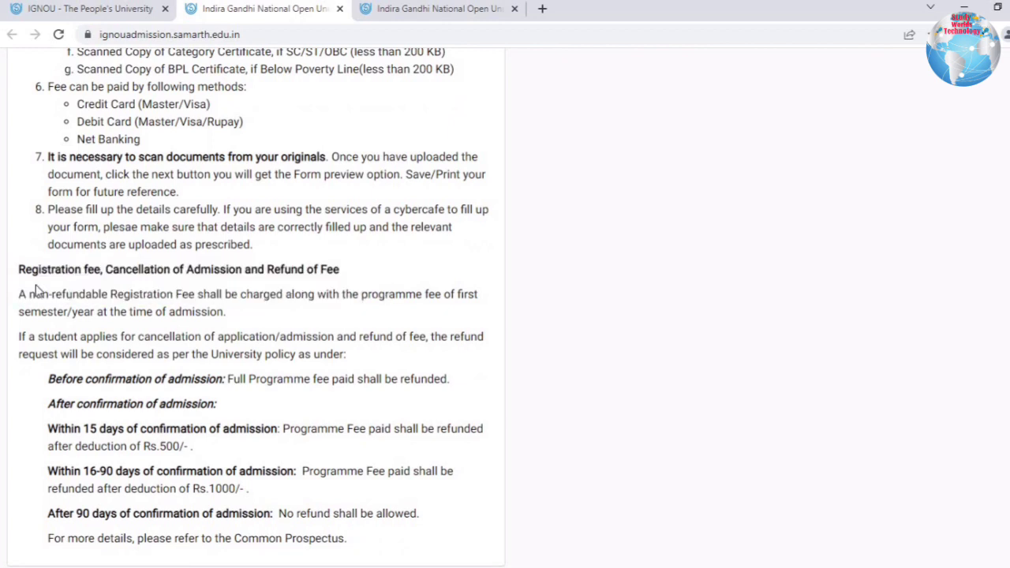
drag(38, 293, 138, 446)
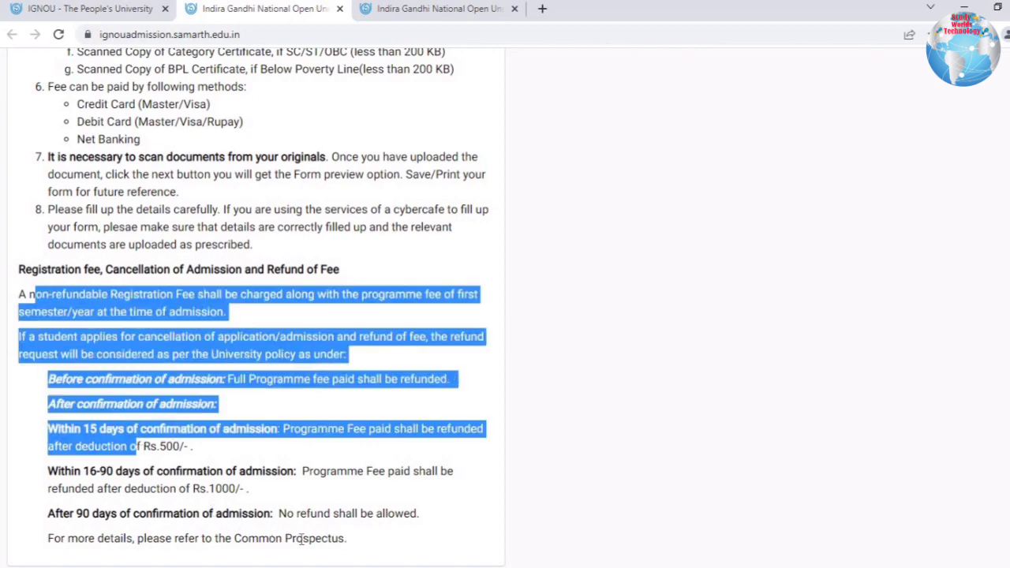
drag(301, 539, 361, 545)
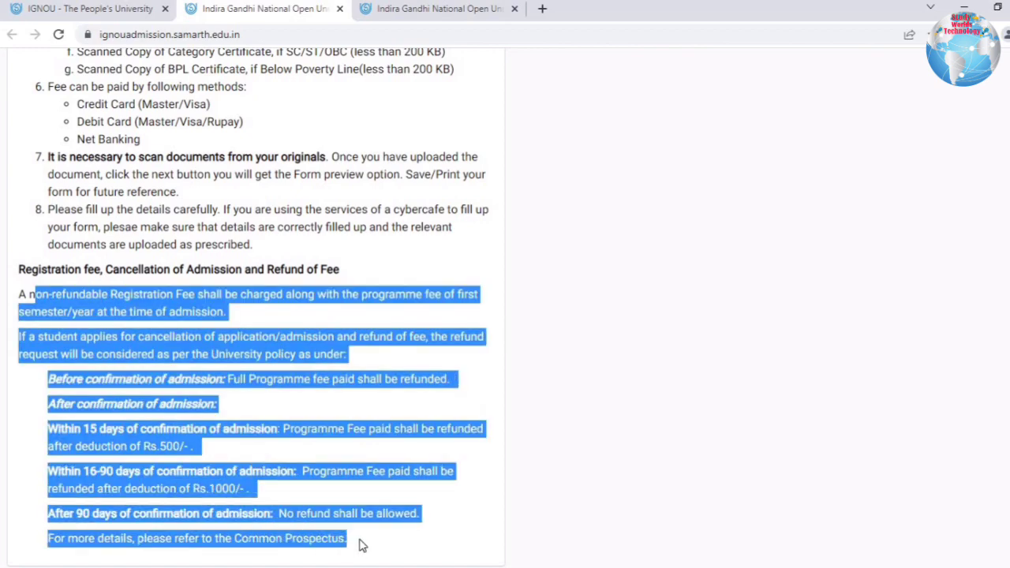
click(58, 302)
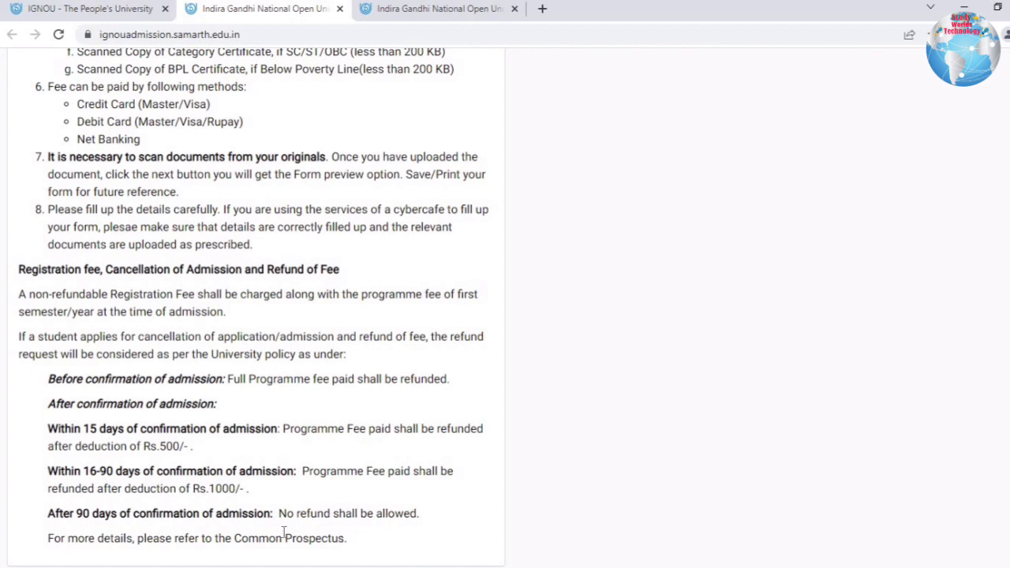
Review the refund deduction terms, then begin a new student registration.
drag(345, 538, 166, 446)
drag(82, 241, 148, 242)
scroll(463, 248, up, 15)
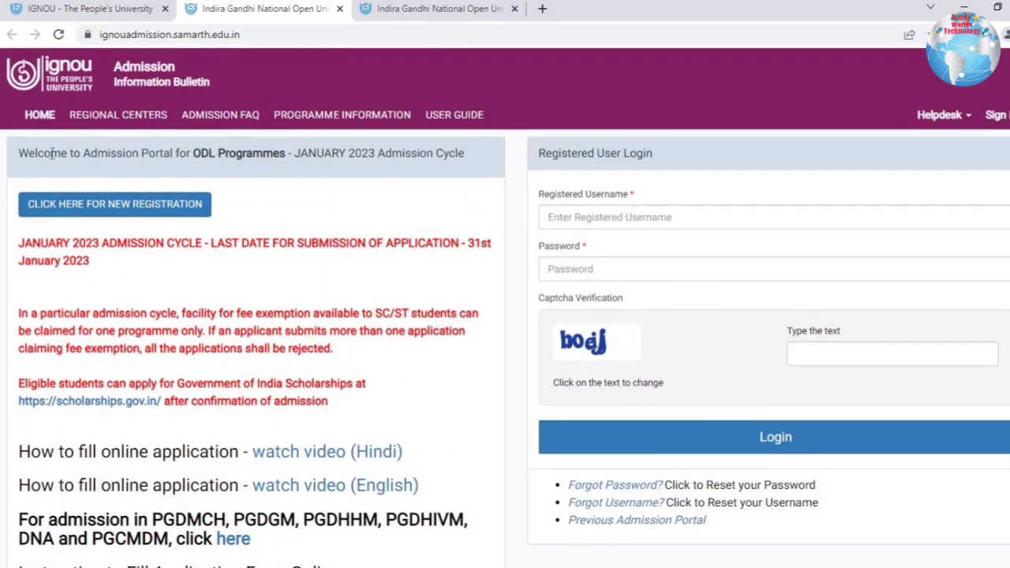
click(156, 207)
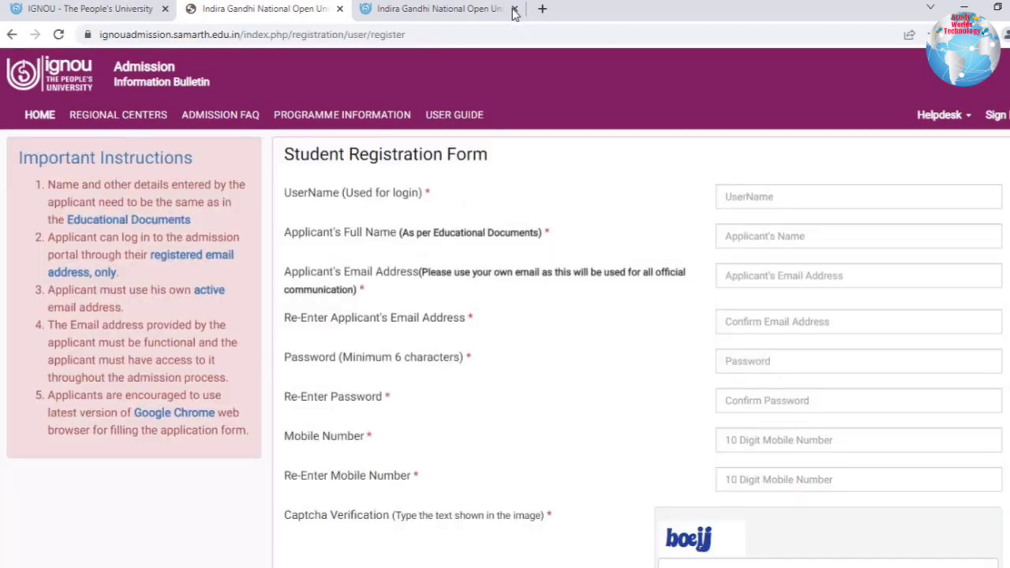
Close the extra PG admission tab and fill in the suggested username.
click(515, 8)
drag(355, 148, 485, 196)
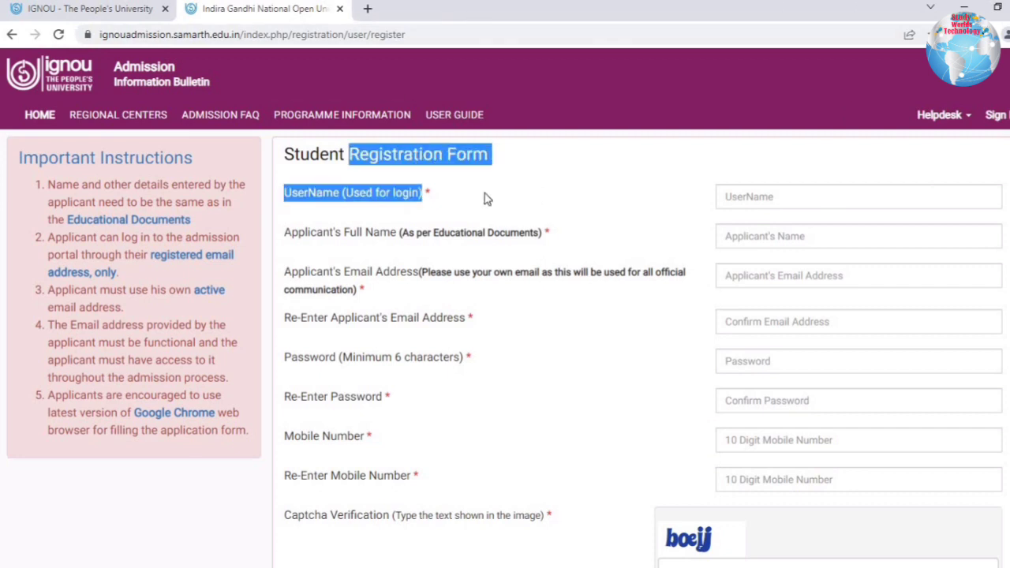
click(399, 202)
click(787, 201)
key(Down)
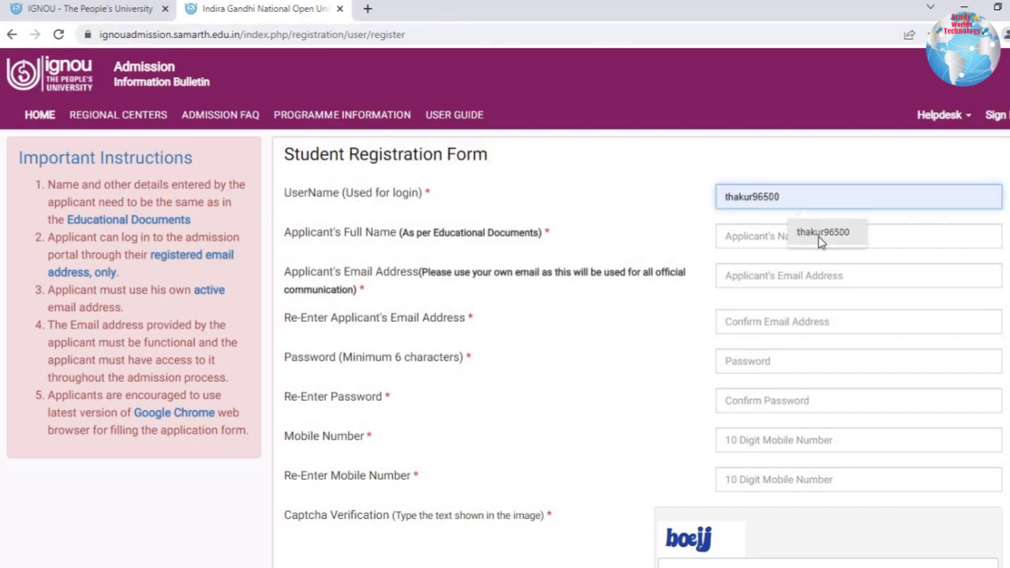
key(Return)
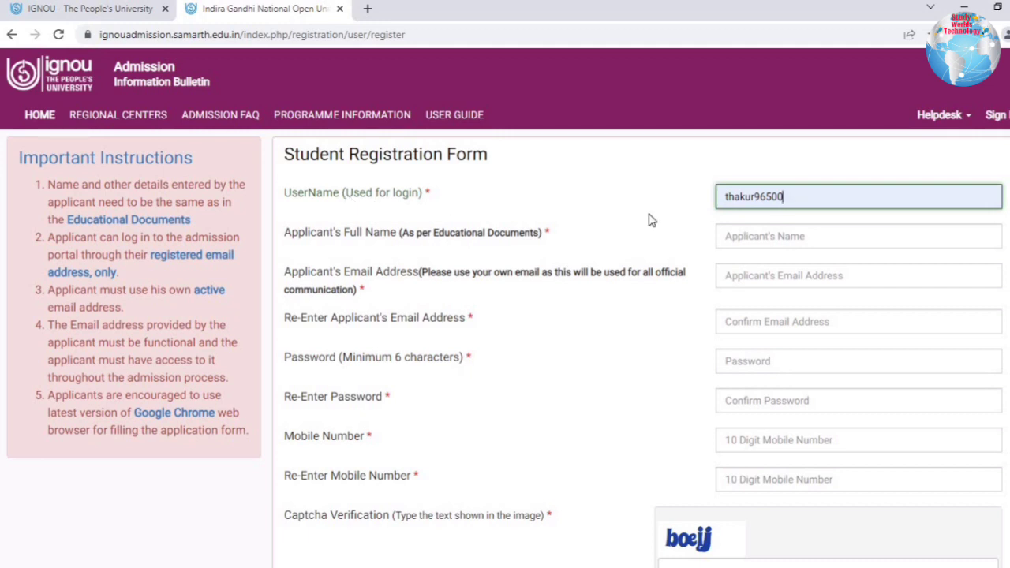
drag(322, 192, 430, 205)
click(460, 210)
Enter the applicant's full name and e-mail address in both e-mail fields.
click(773, 244)
click(811, 273)
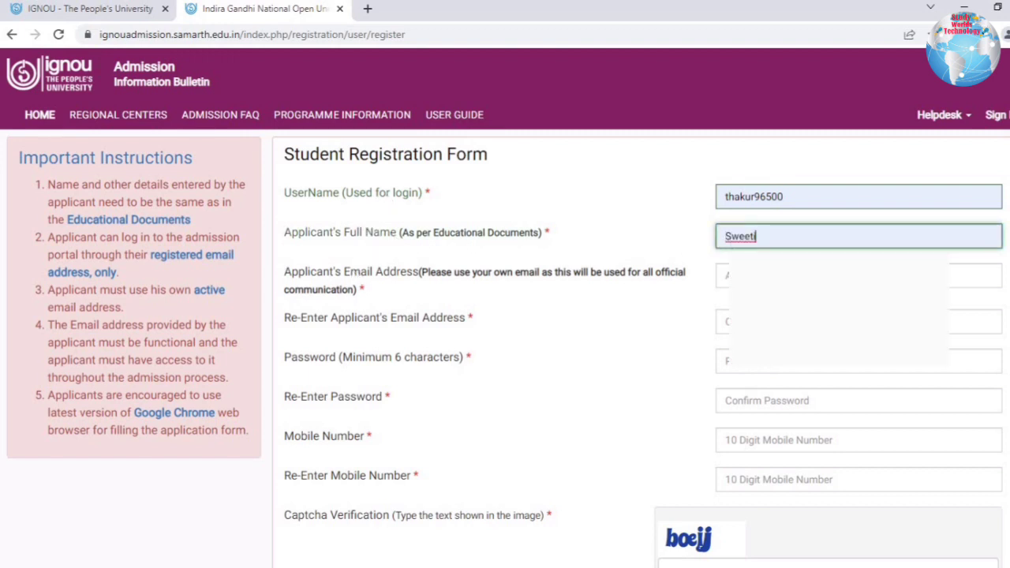
key(Tab)
text(t)
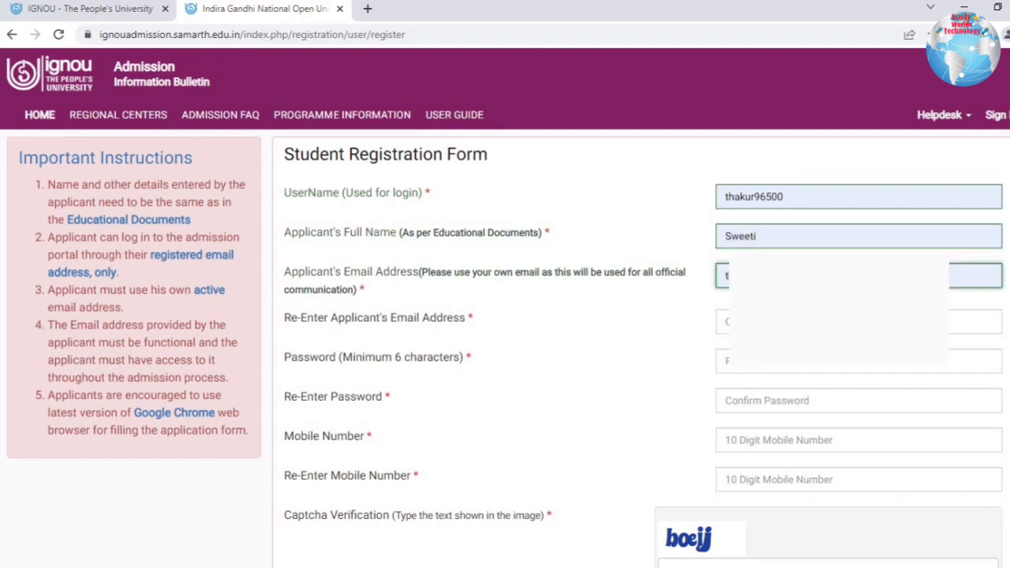
key(Tab)
text(t)
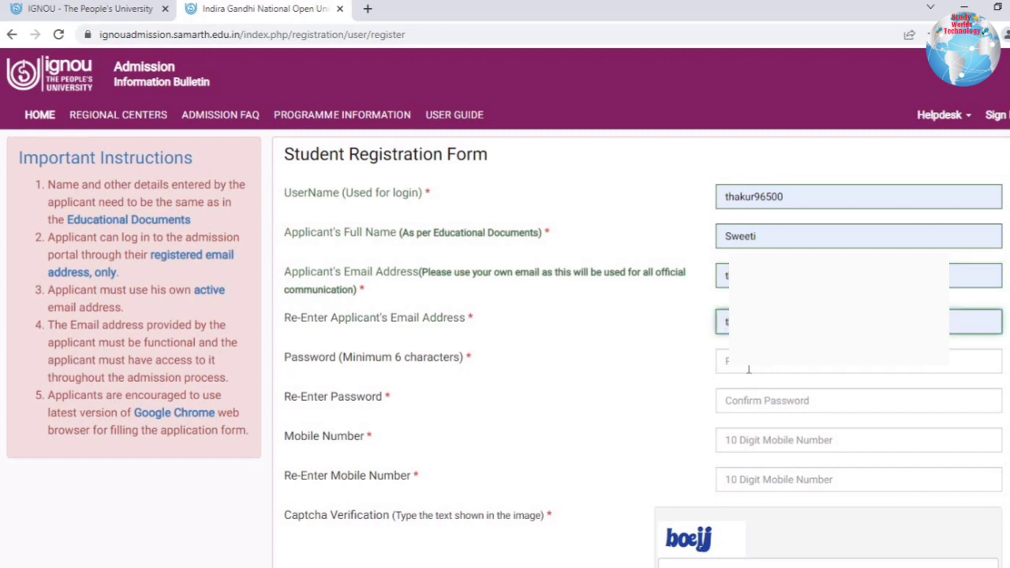
Enter and confirm the password, fill both mobile numbers, enter the captcha and register.
key(Tab)
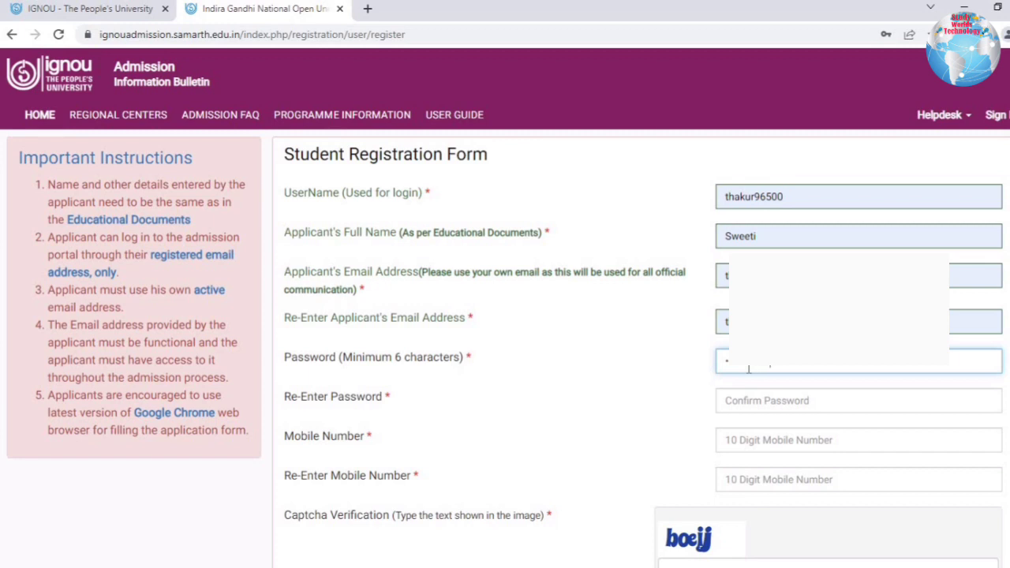
click(735, 401)
key(ctrl+v)
text(•••)
click(782, 474)
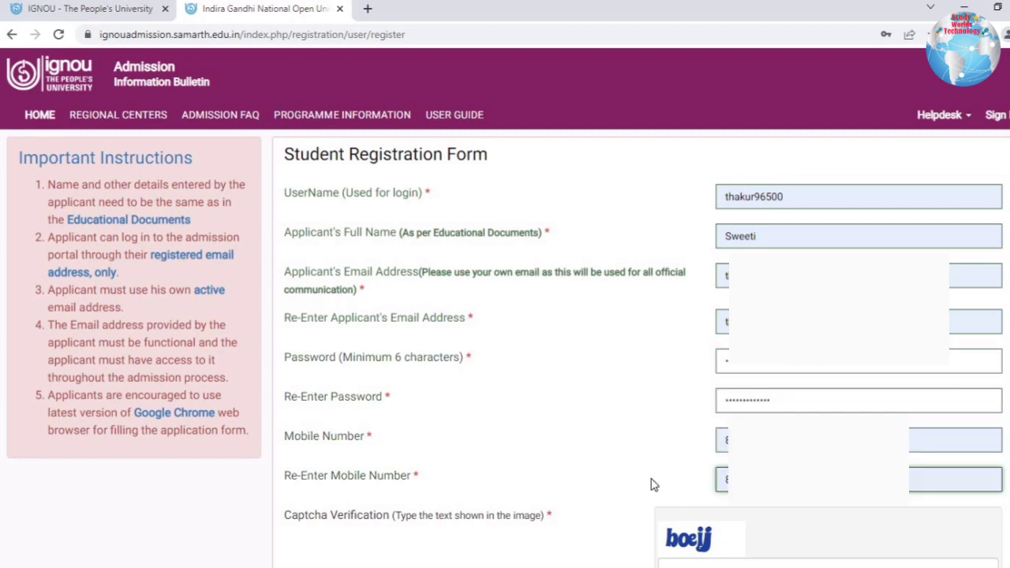
click(720, 563)
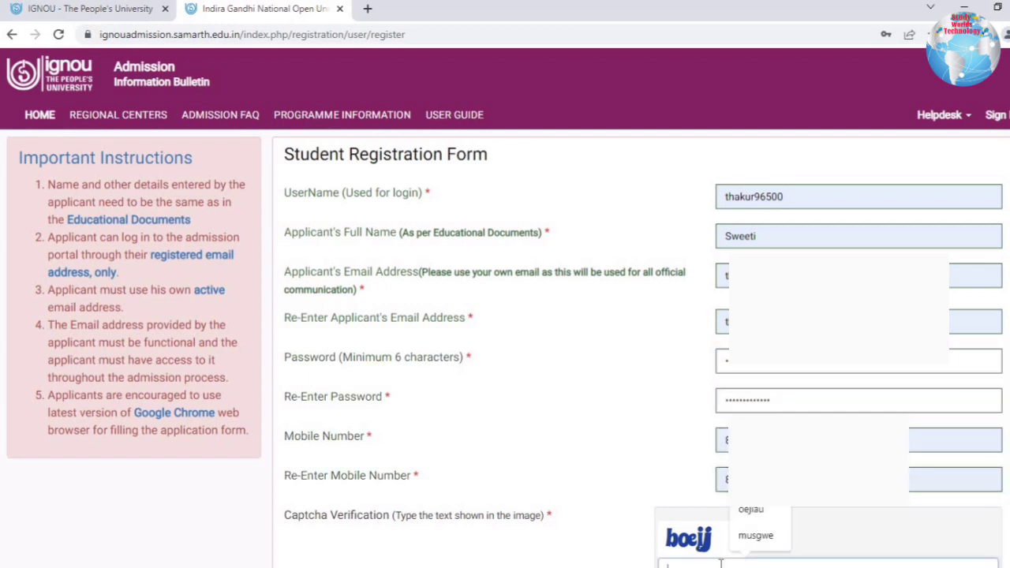
text(b)
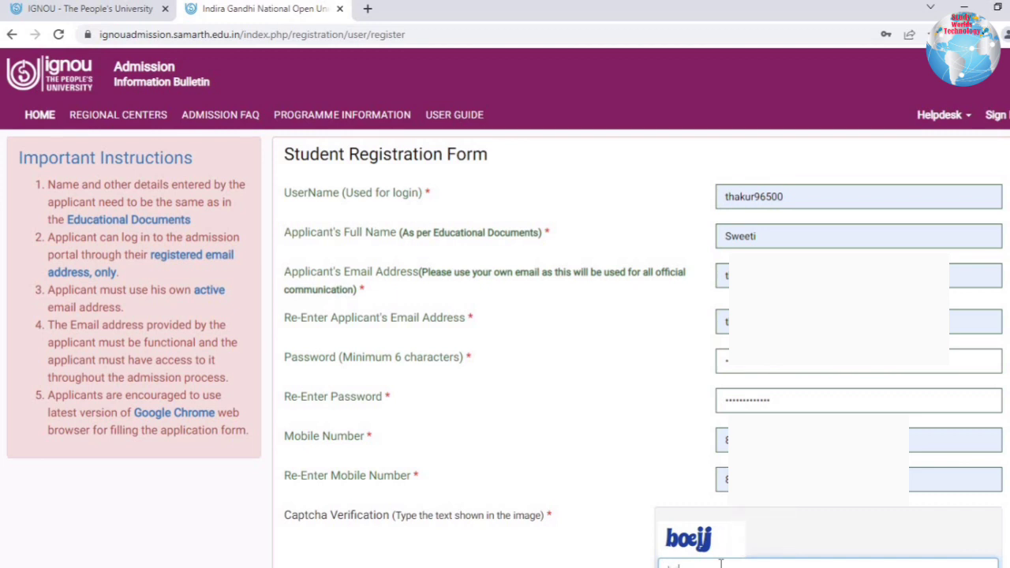
text(oejj)
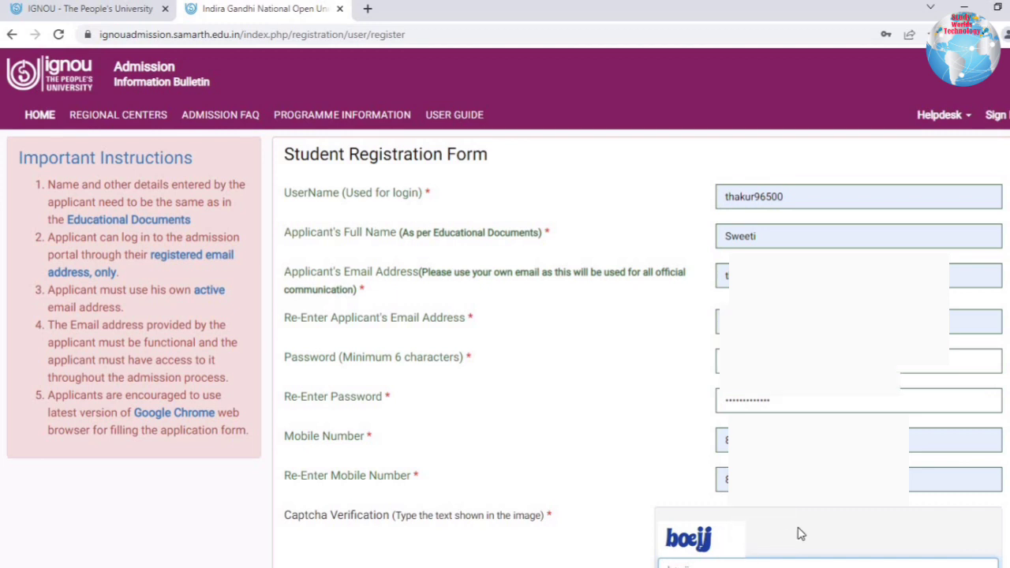
scroll(710, 513, down, 2)
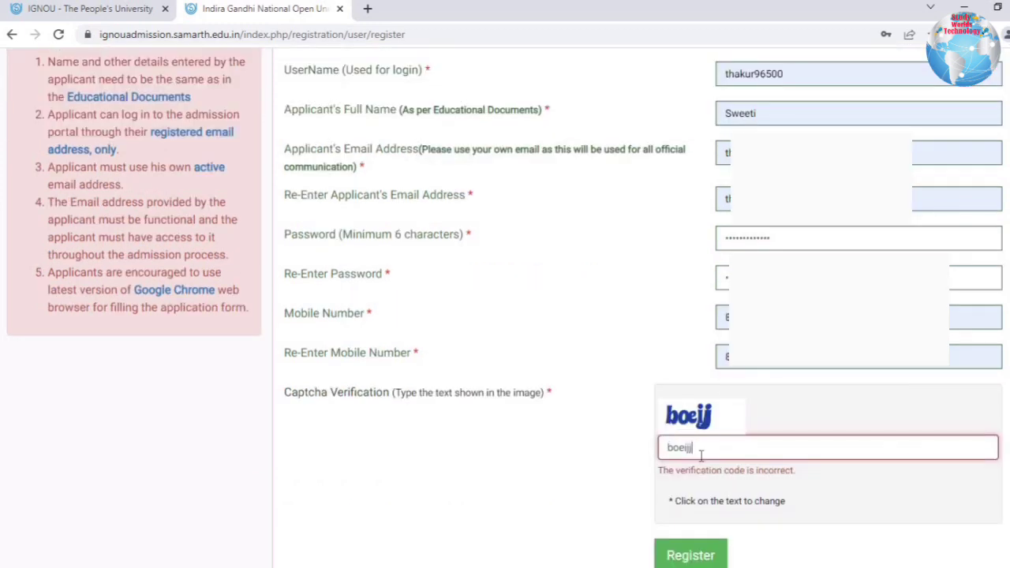
click(695, 557)
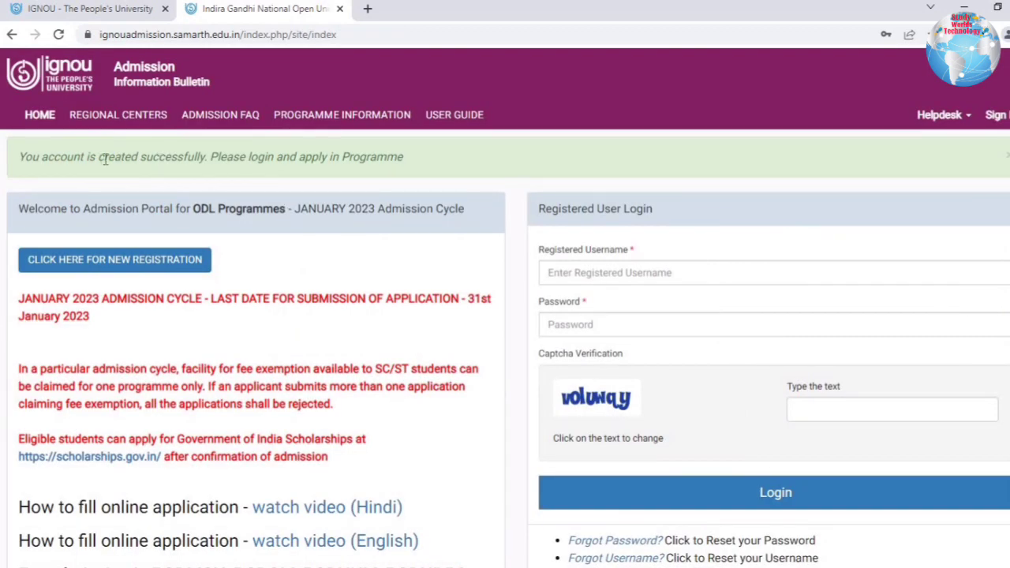
Log in with the newly created account's username, password and the captcha text.
drag(221, 158, 98, 157)
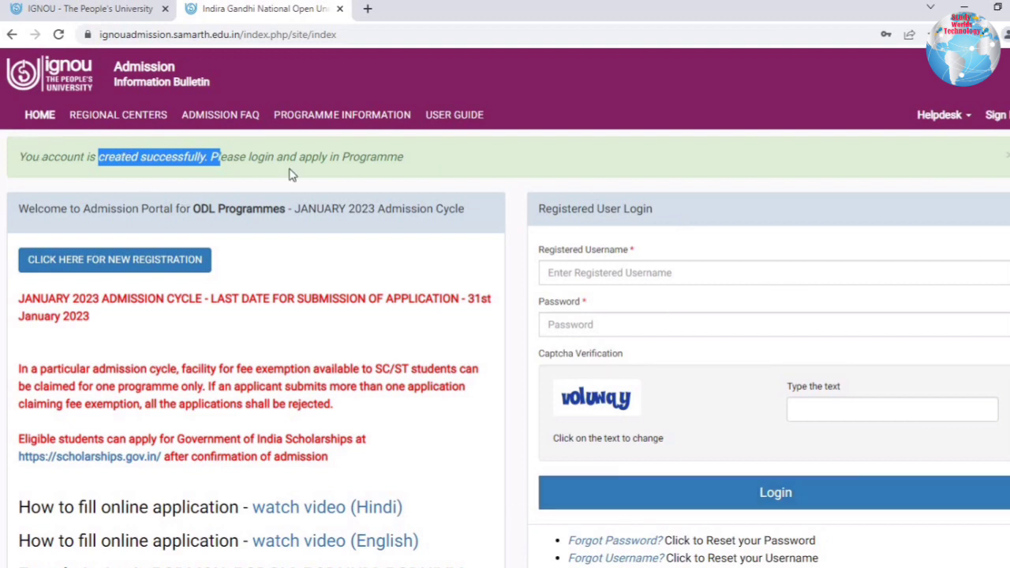
click(27, 157)
click(579, 327)
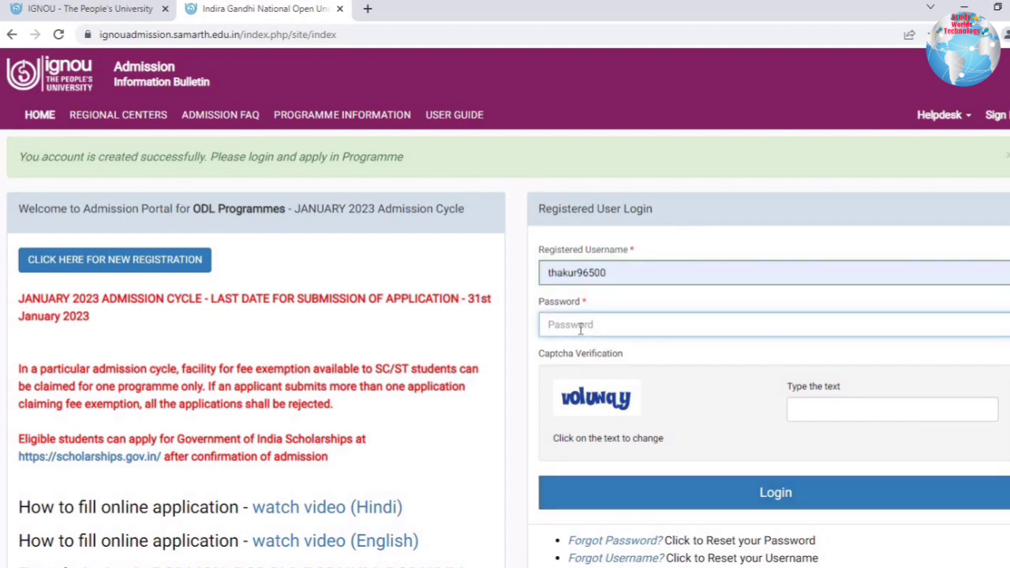
text(••••)
click(896, 414)
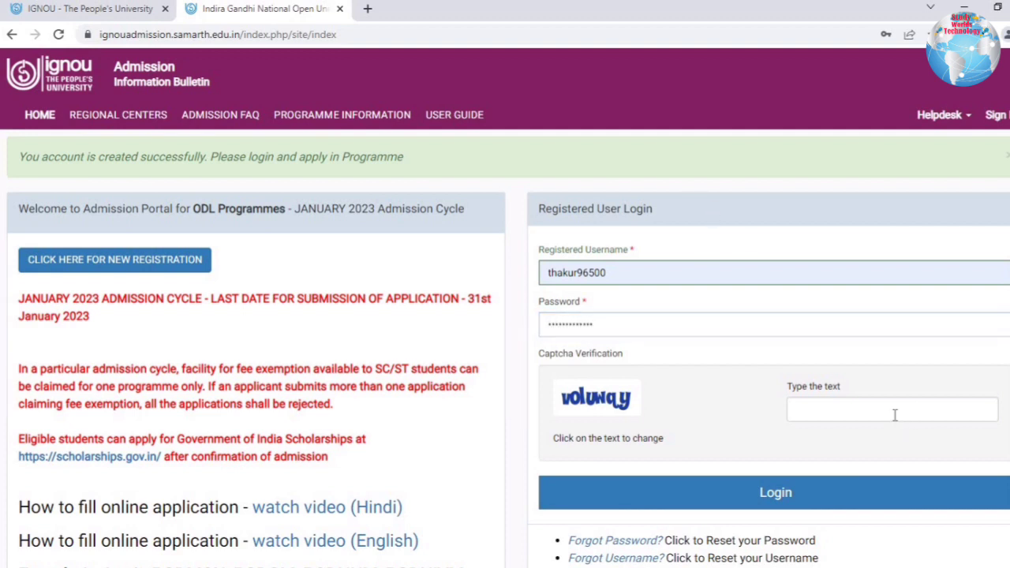
text(volwqy)
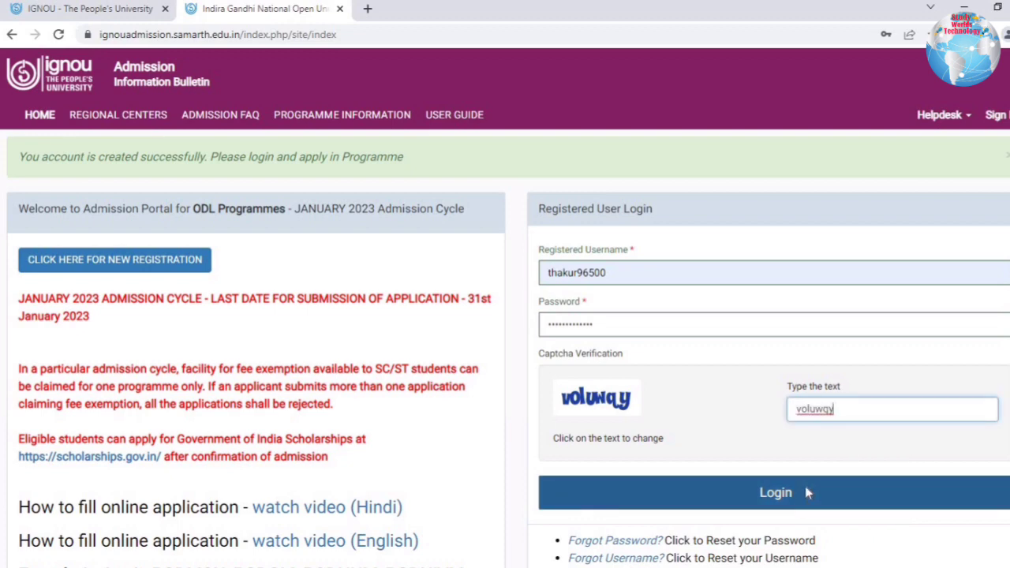
click(805, 487)
drag(18, 169, 336, 194)
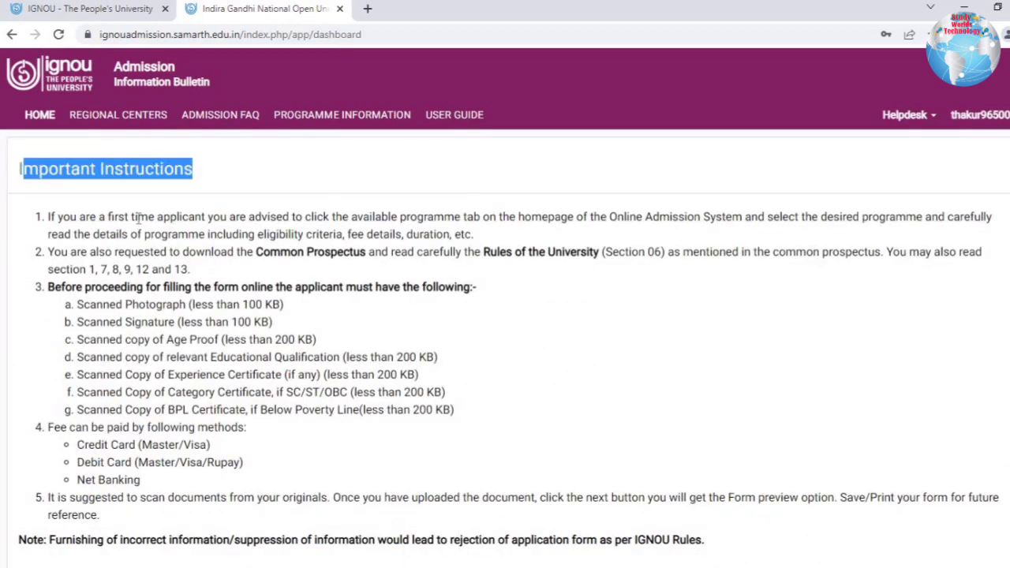
Tick 'I have read the important information' and submit to reach the Personal Details tab.
drag(136, 216, 355, 540)
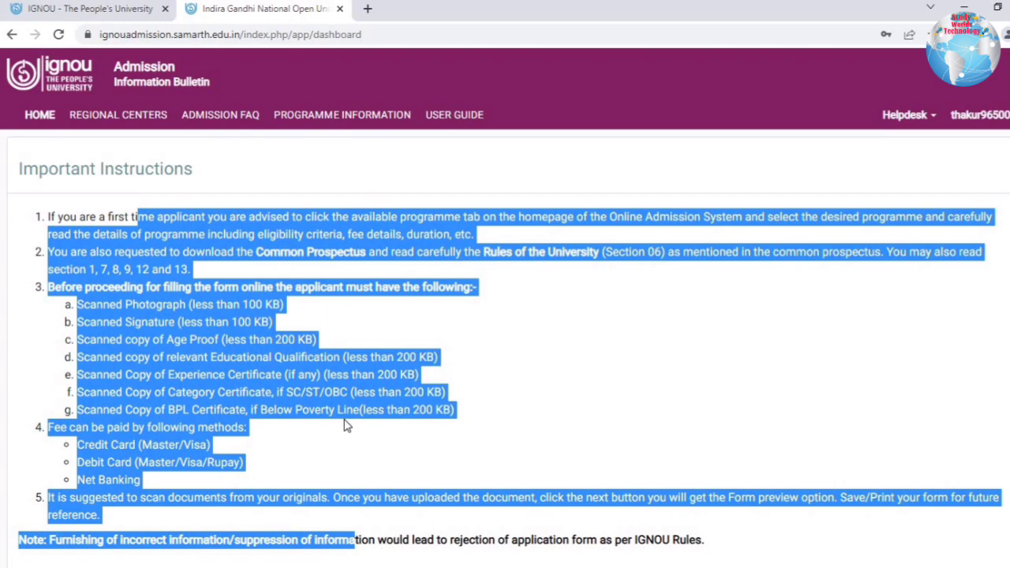
key(ctrl+minus)
click(37, 170)
triple_click(87, 380)
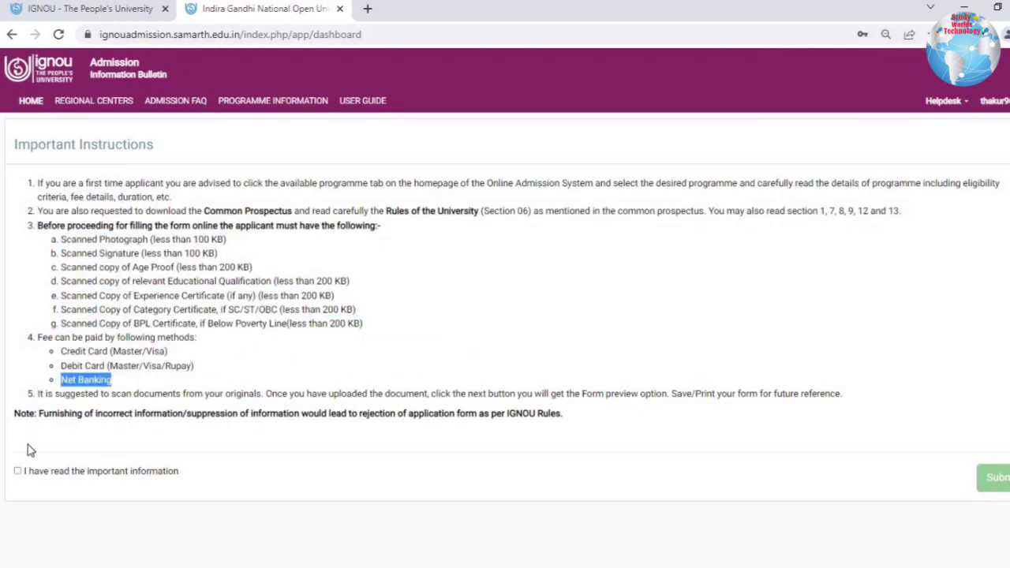
click(18, 471)
click(993, 478)
key(ctrl+plus)
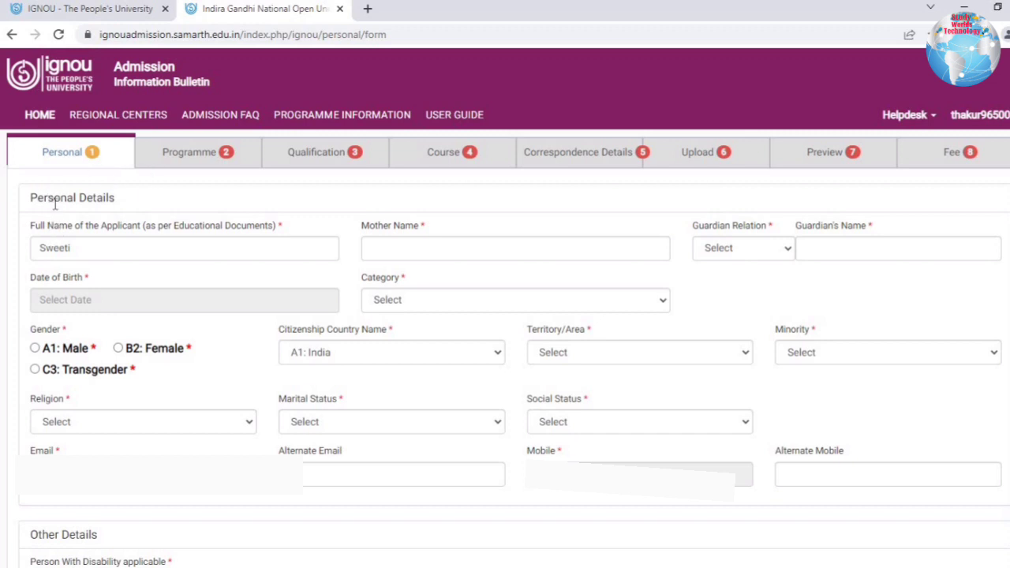
drag(55, 204, 236, 168)
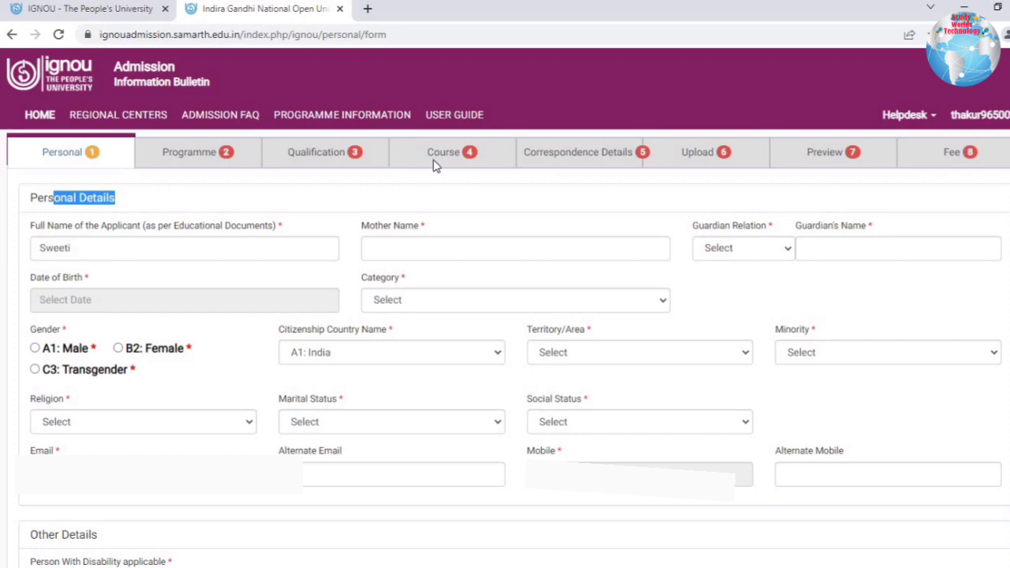
click(81, 249)
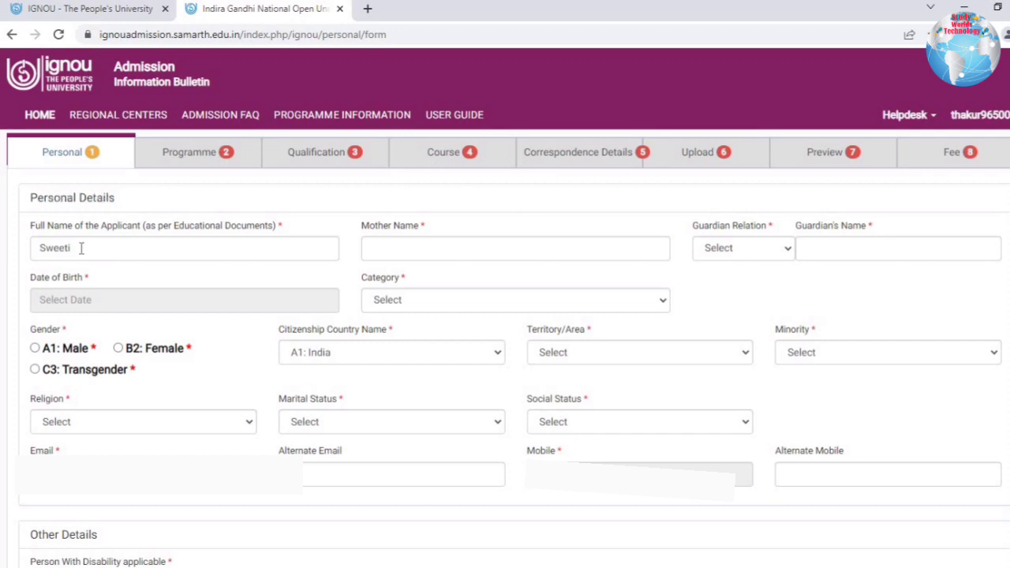
click(423, 250)
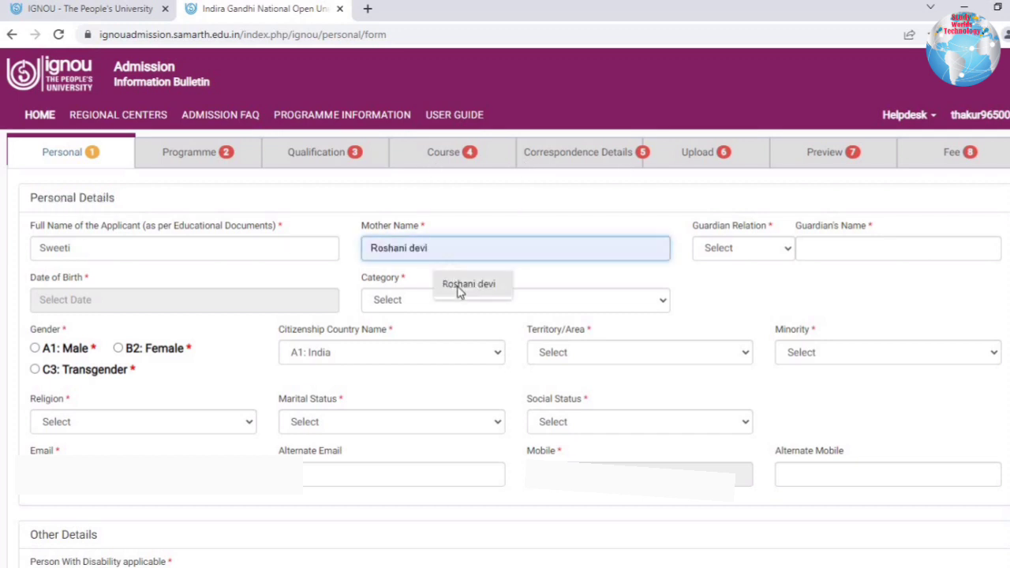
click(463, 286)
click(746, 252)
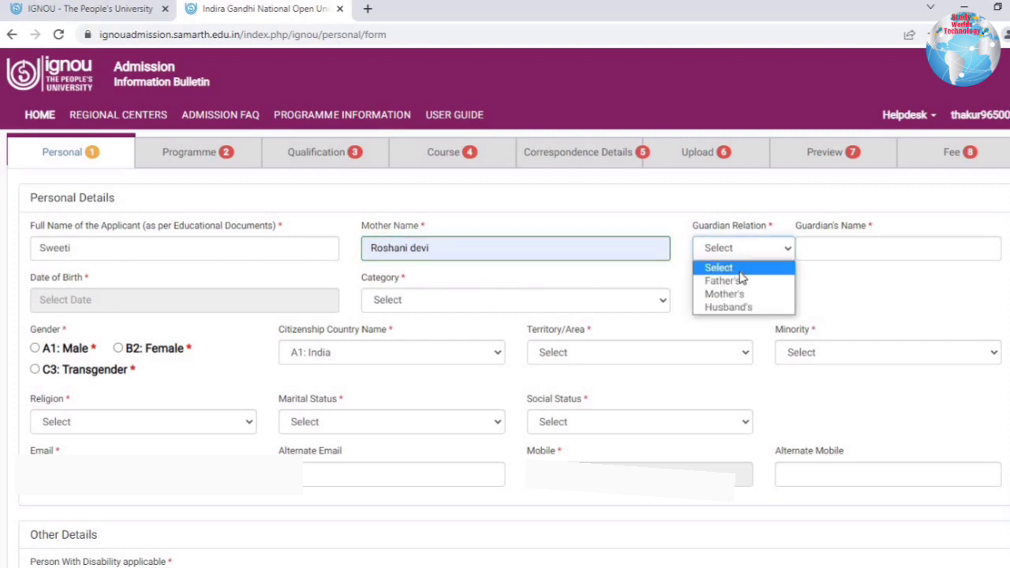
key(Return)
click(891, 254)
click(898, 287)
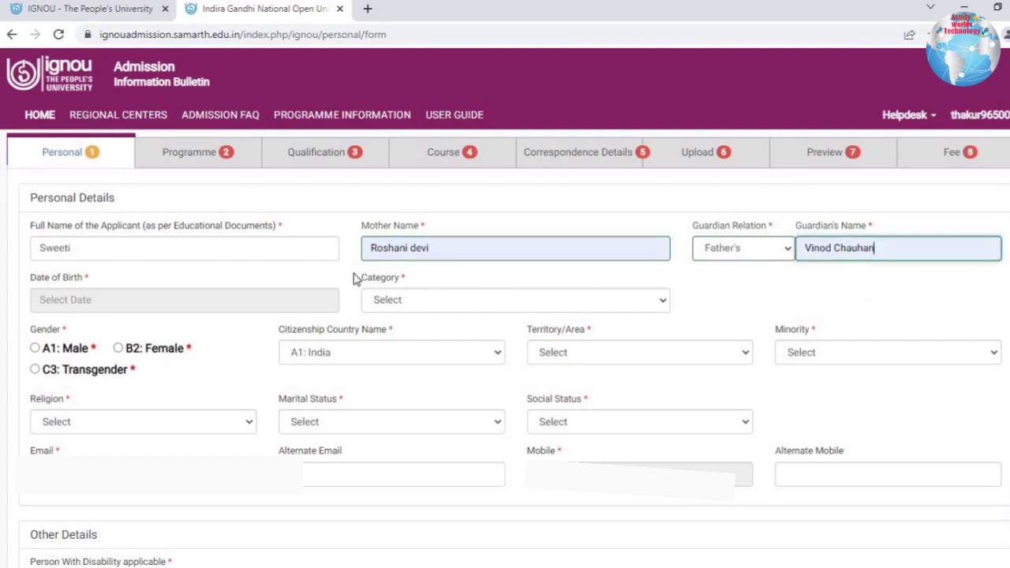
click(59, 299)
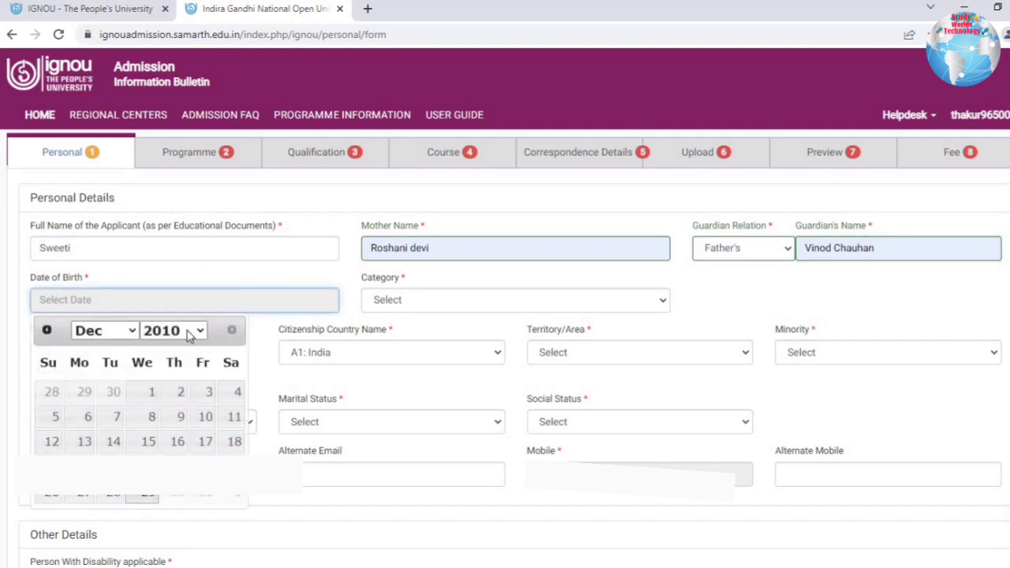
click(386, 305)
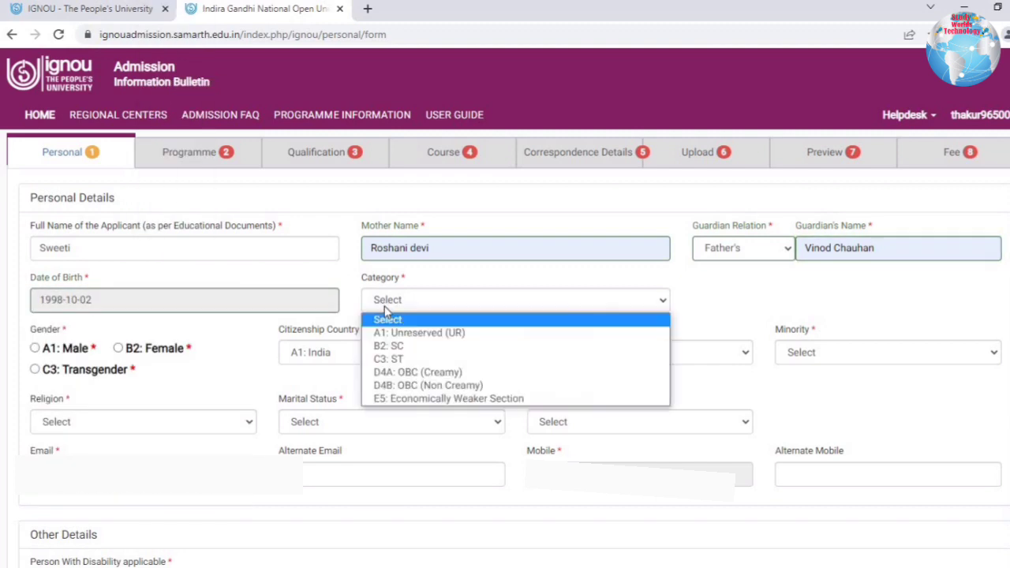
Set category A1: Unreserved (UR), gender B2: Female, India citizenship, territory B2: Rural, and non-minority.
key(Down)
key(Down)
key(Down)
key(Down)
key(Down)
key(Down)
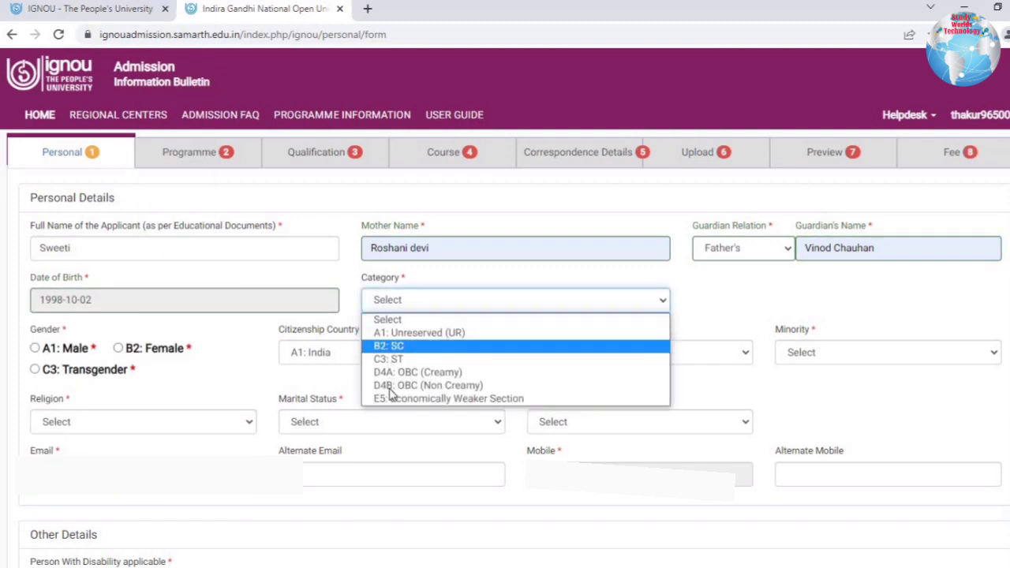
click(403, 337)
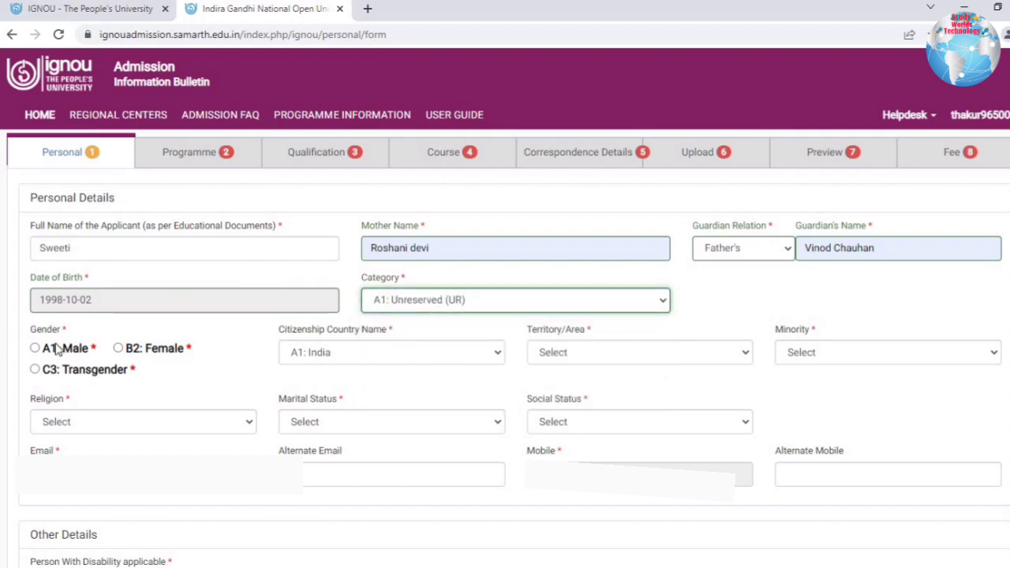
click(119, 349)
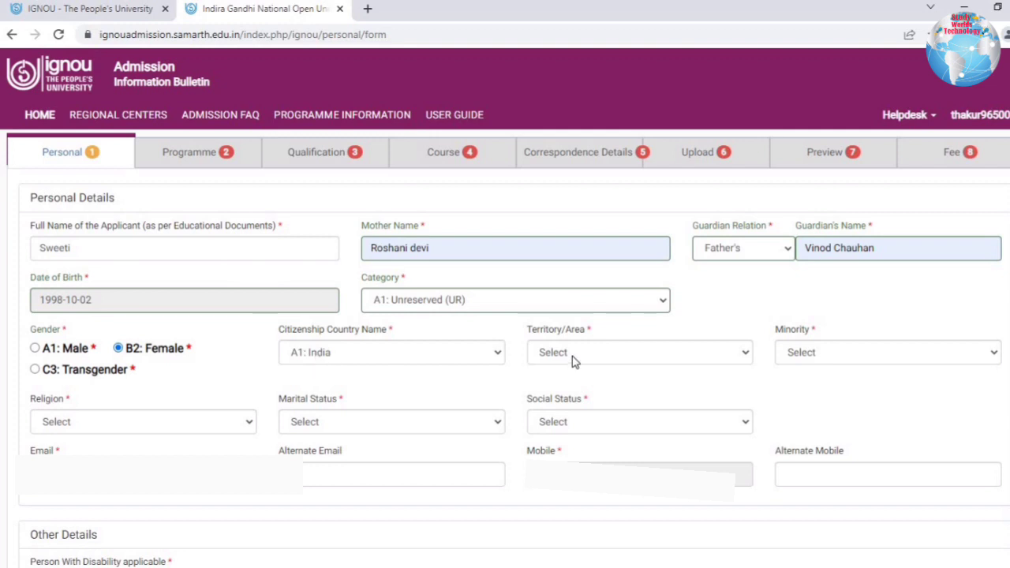
click(445, 353)
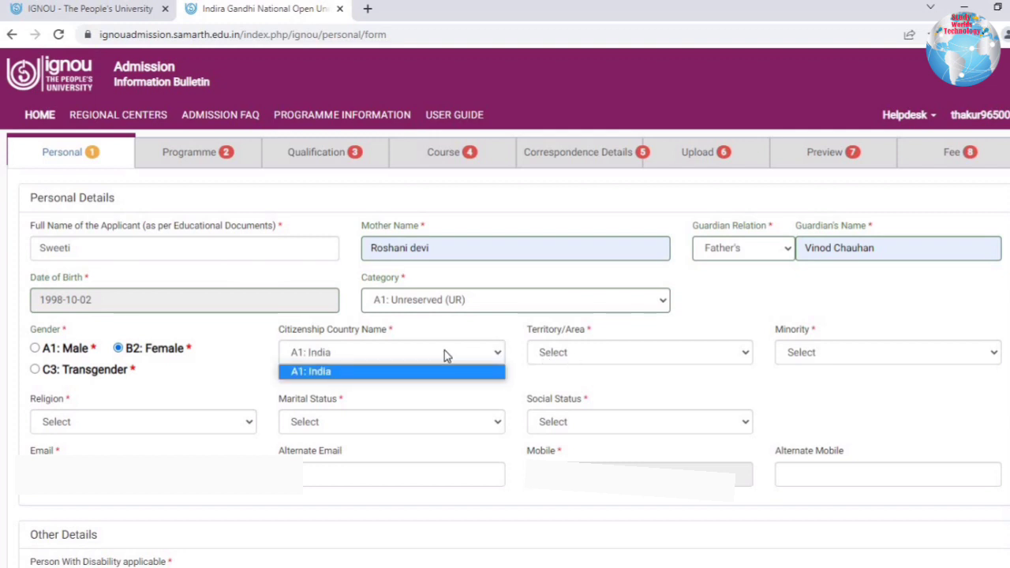
click(598, 353)
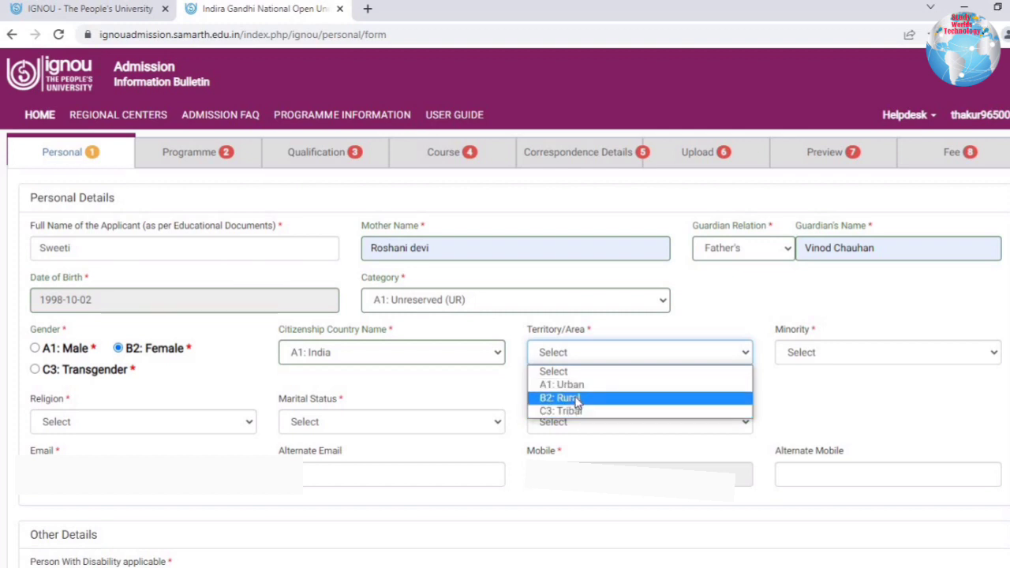
click(576, 399)
click(780, 352)
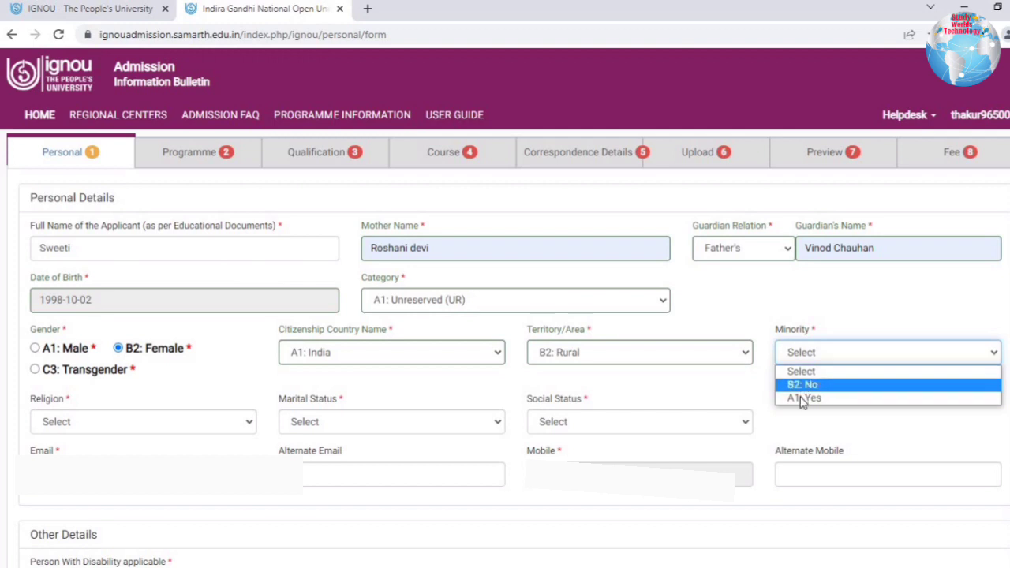
click(807, 385)
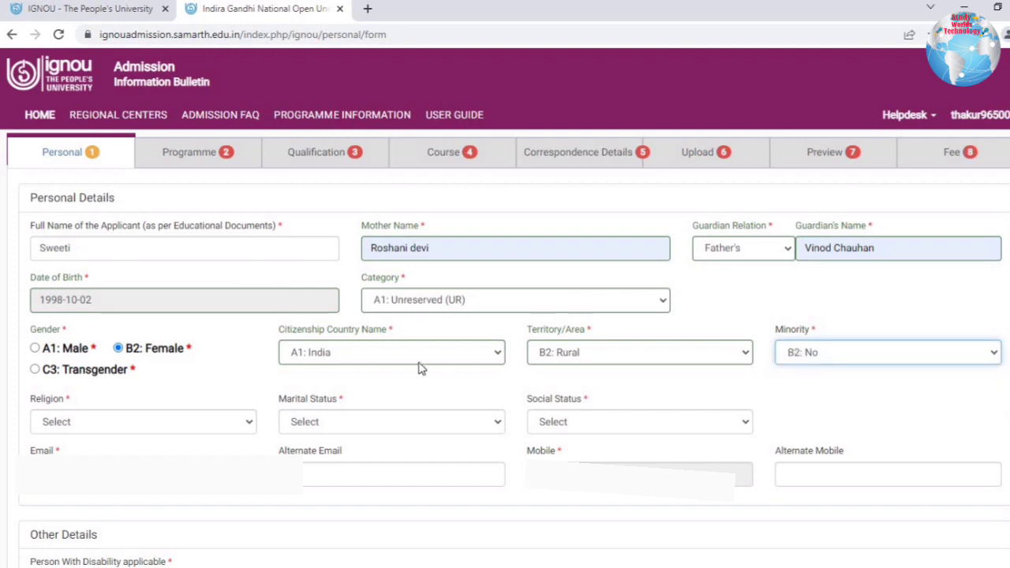
Choose religion A1: Hindu, marital status A1: Single, social status C3: Not Applicable, disability not applicable.
click(98, 418)
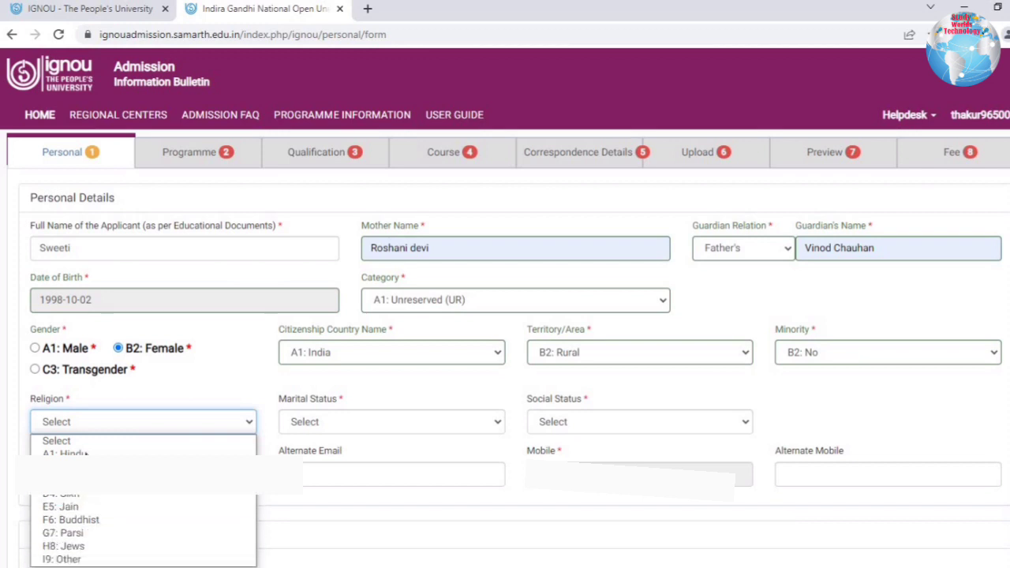
click(63, 454)
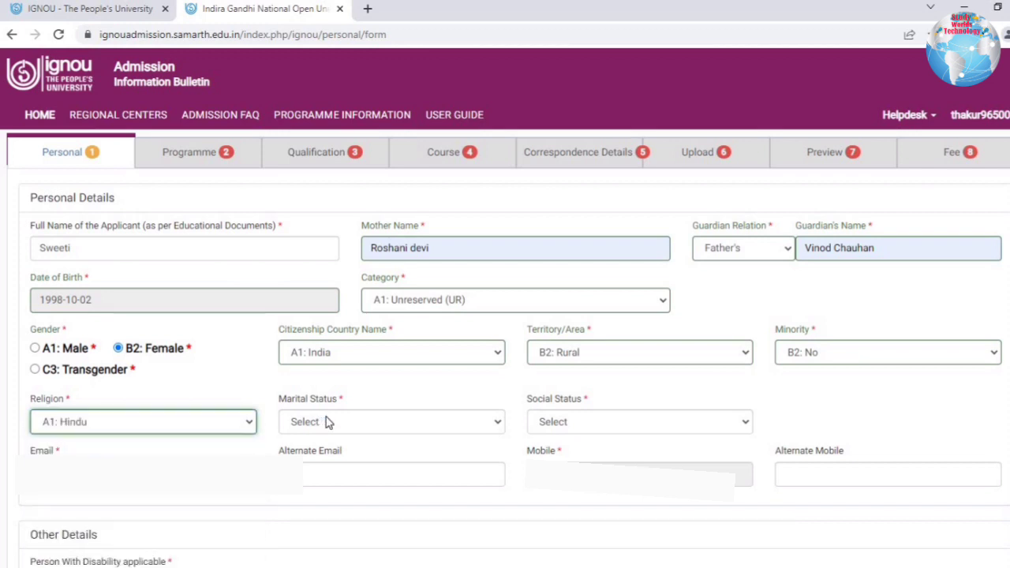
click(326, 418)
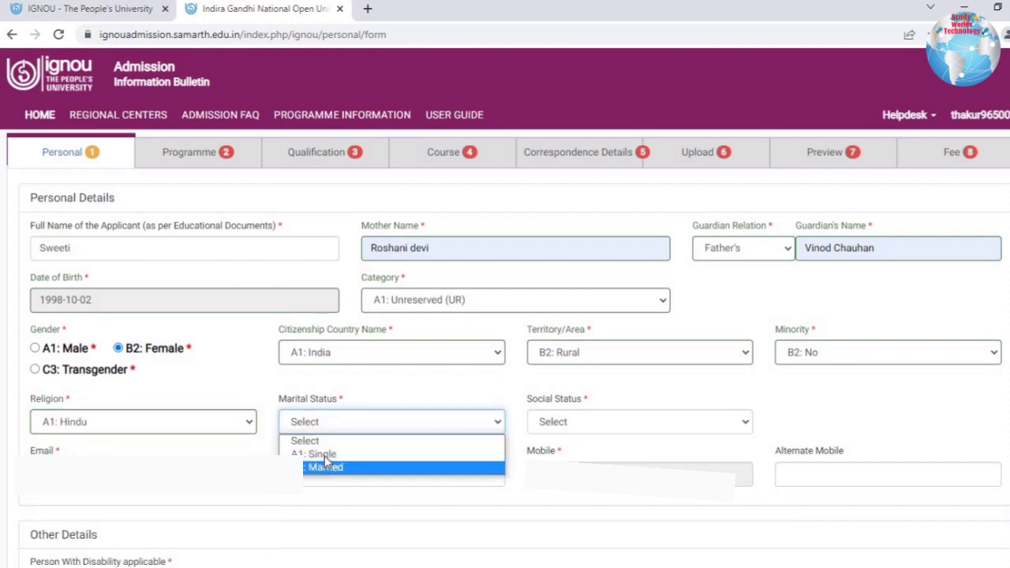
click(320, 455)
click(562, 422)
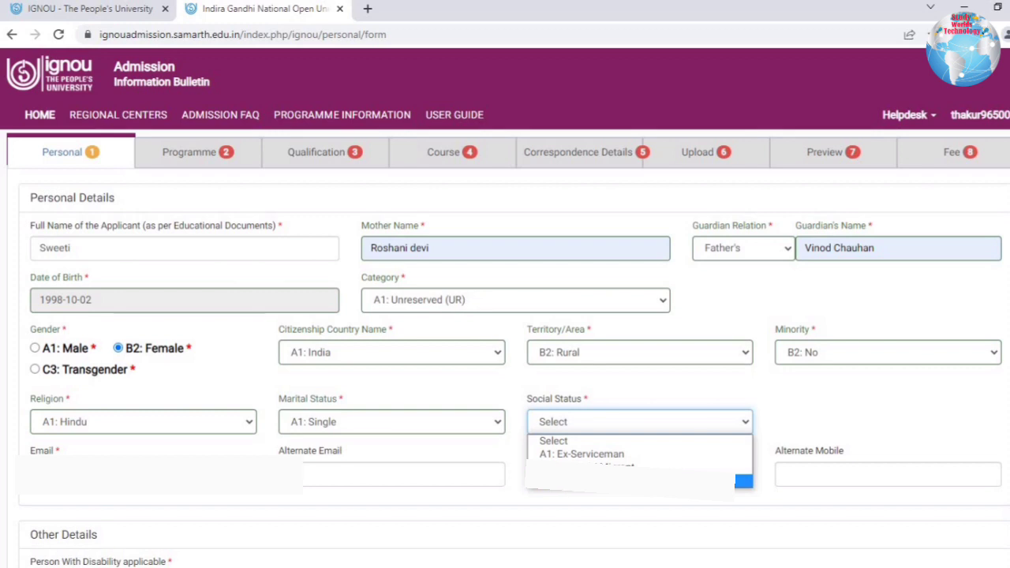
click(632, 482)
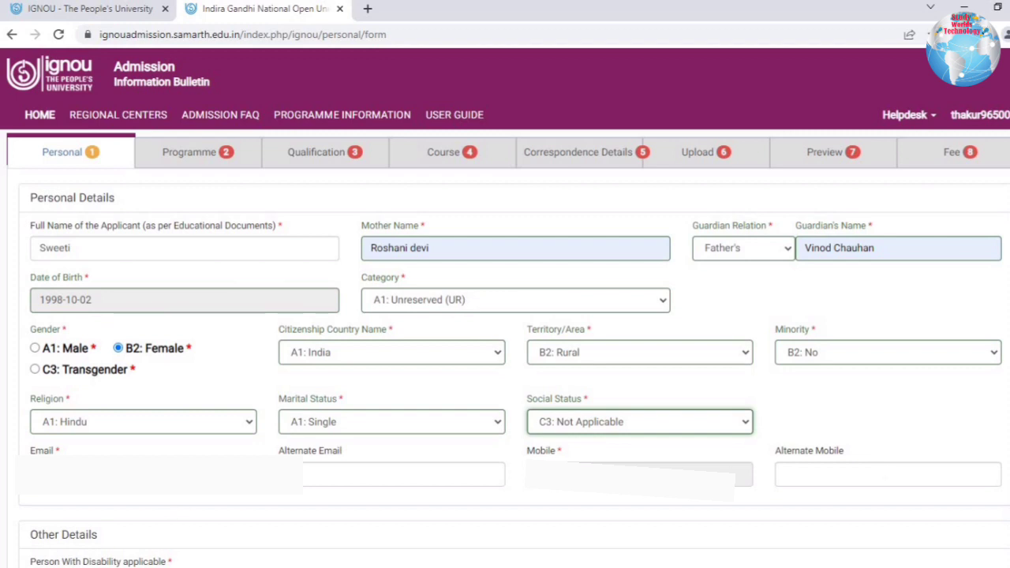
click(72, 562)
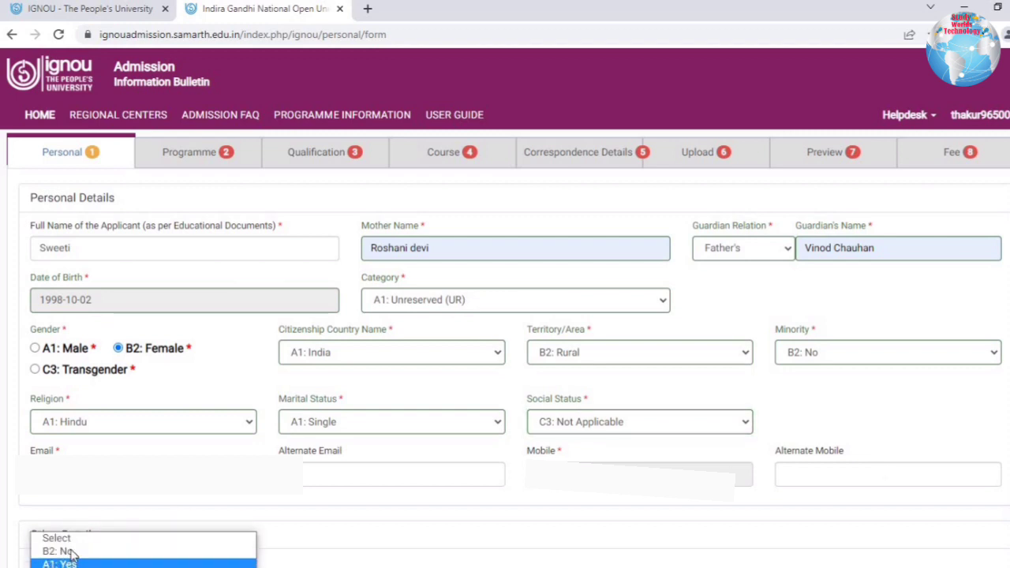
click(71, 563)
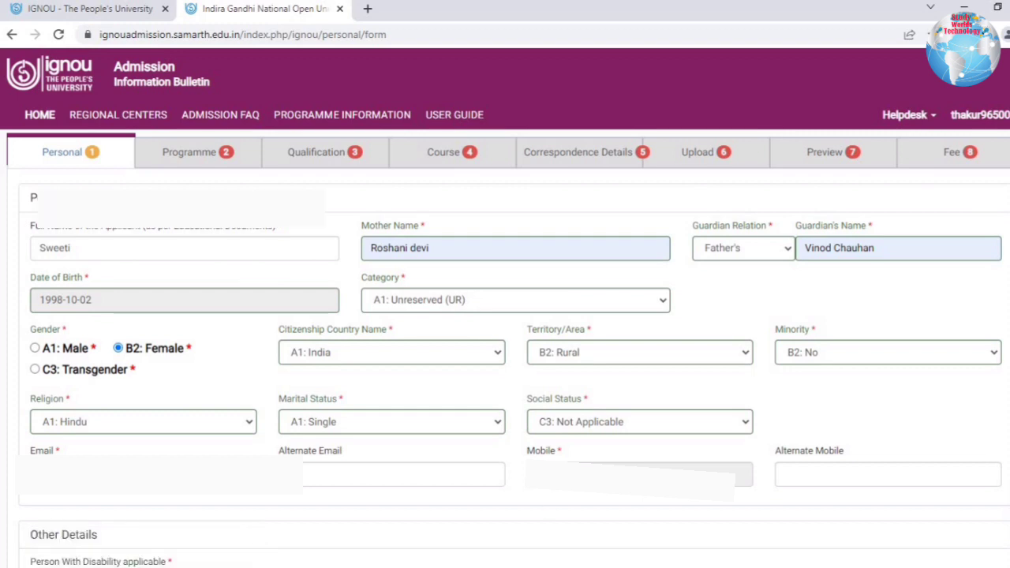
Set employment status to A1: Unemployed, save the personal details and continue to Programme Details.
scroll(16, 262, down, 3)
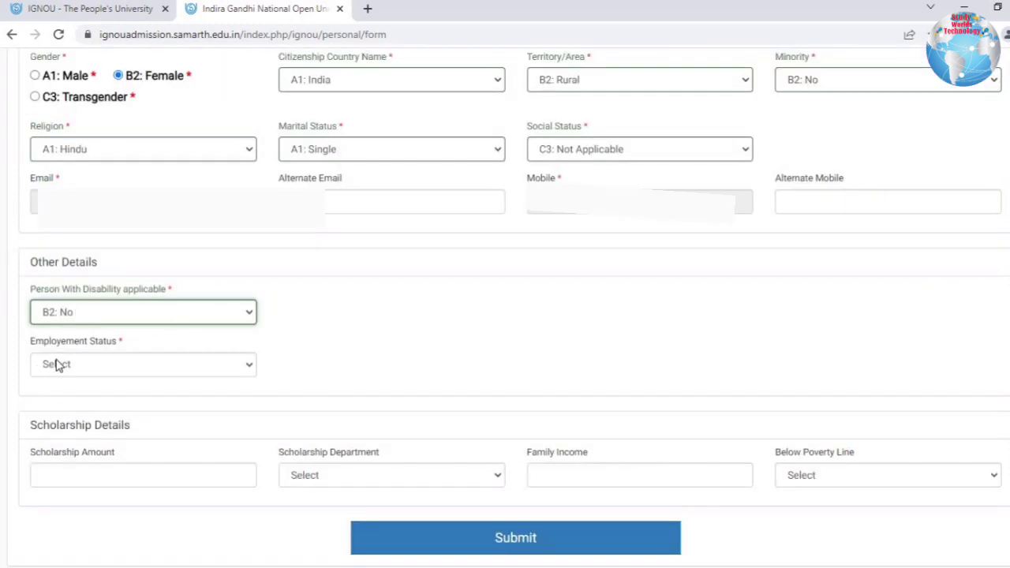
click(145, 370)
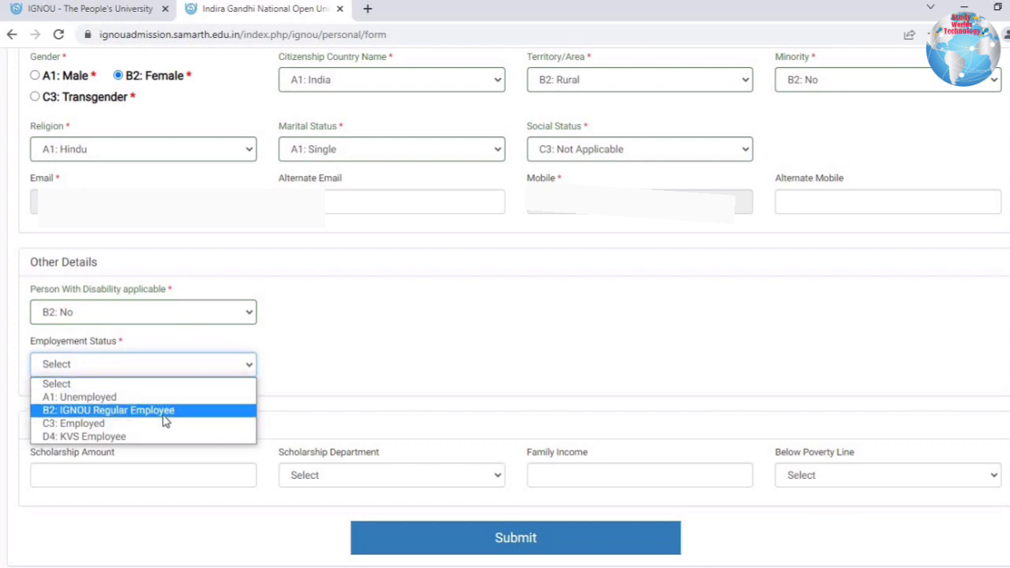
click(113, 402)
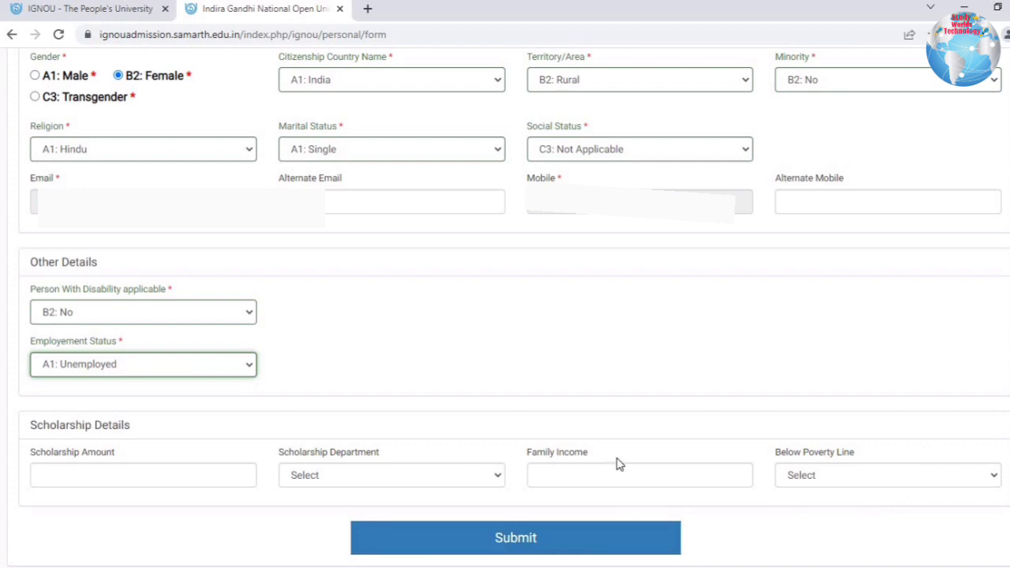
click(525, 540)
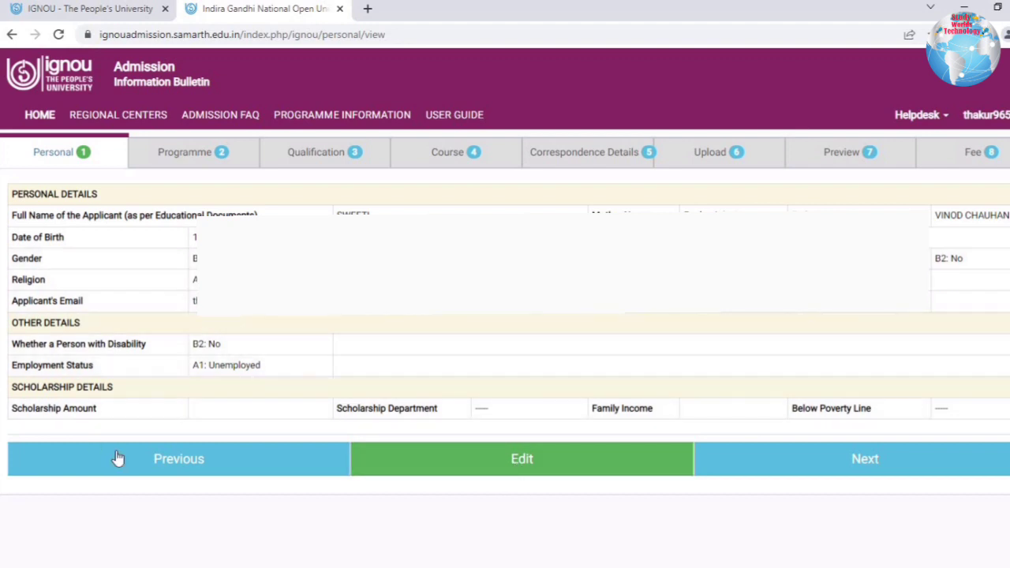
click(911, 470)
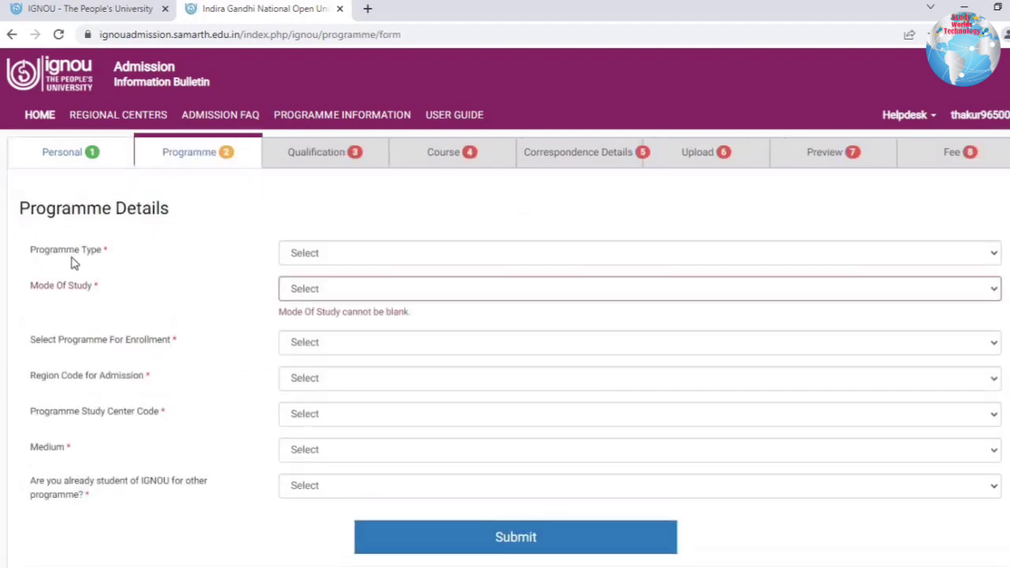
Choose programme type MASTER, mode ODL and programme MCOM : MASTER OF COMMERCE.
drag(192, 210, 323, 255)
click(325, 252)
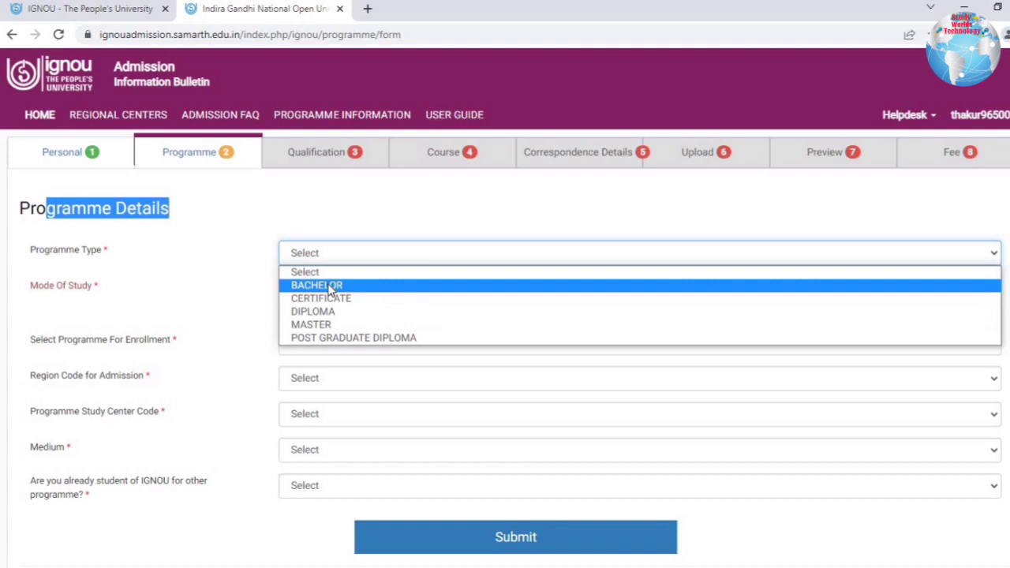
click(311, 324)
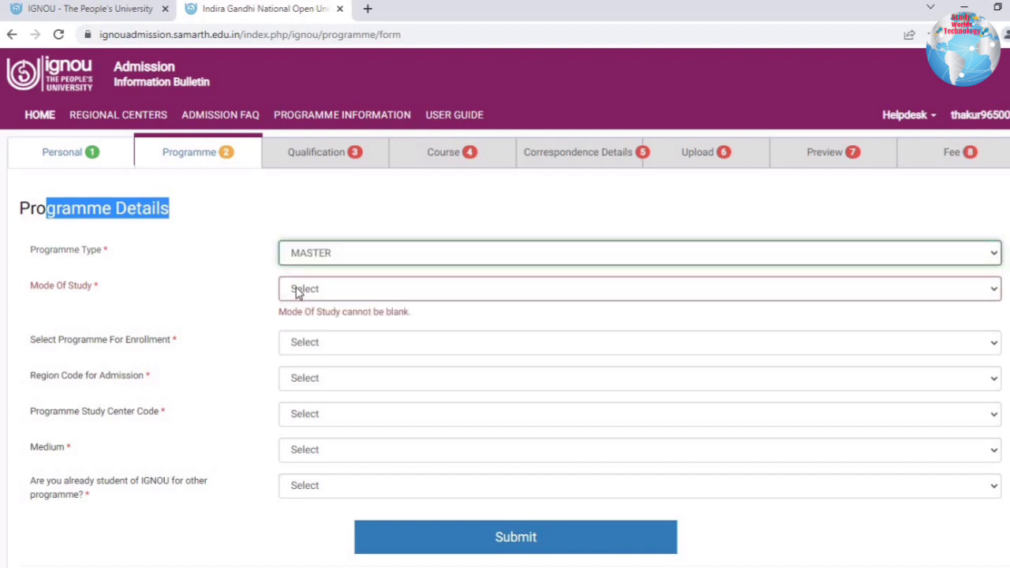
click(293, 289)
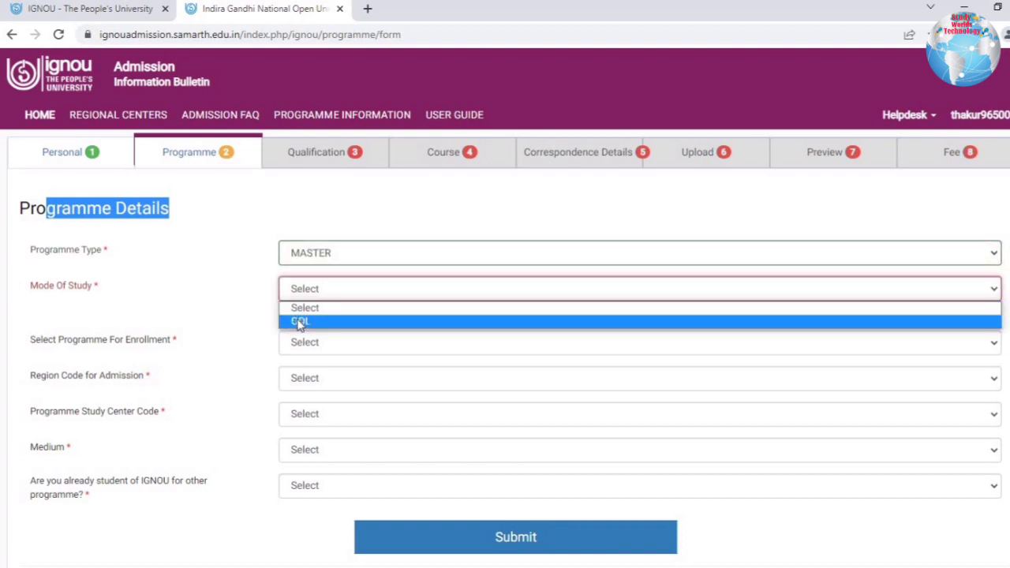
click(300, 322)
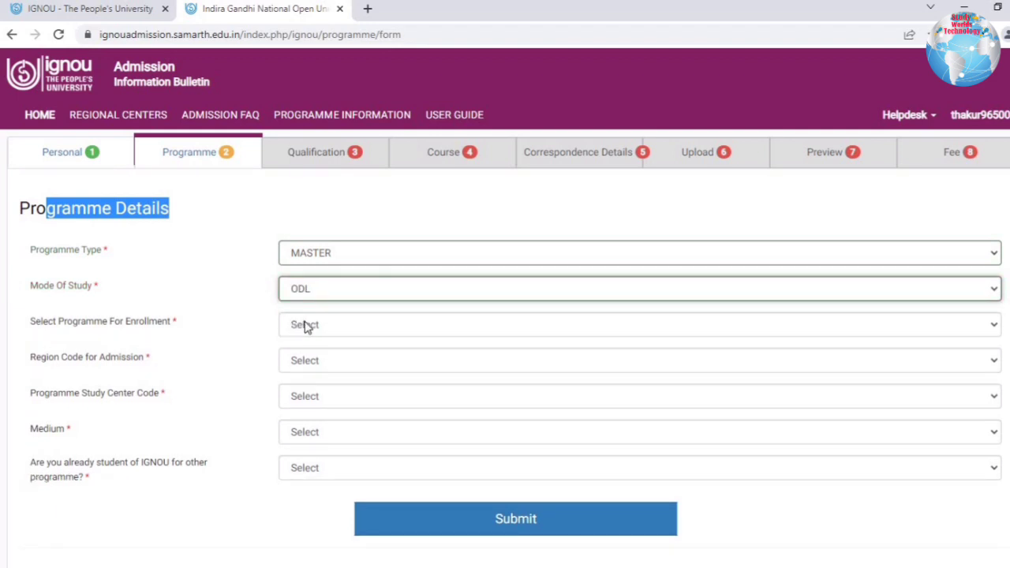
click(307, 327)
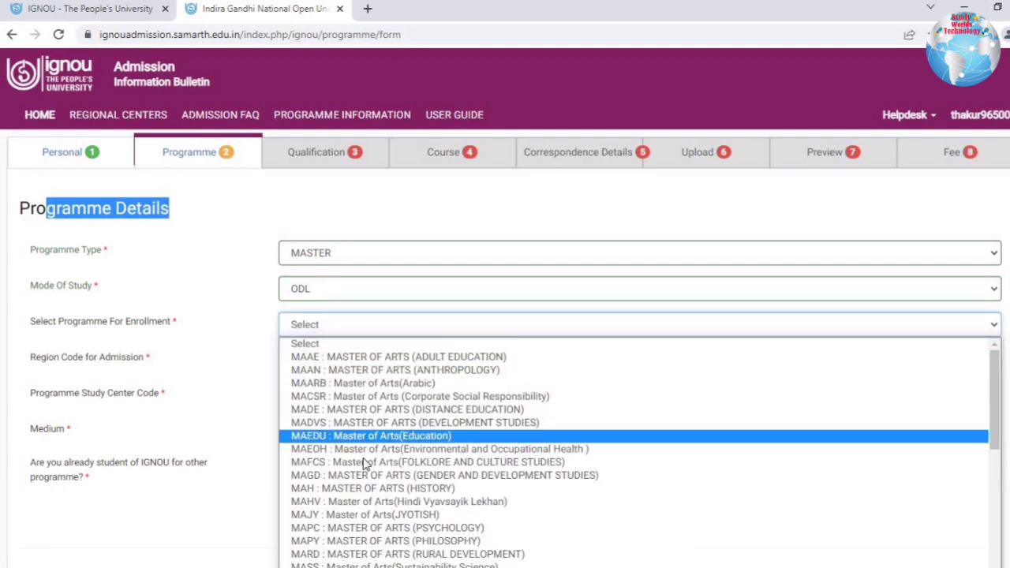
scroll(365, 464, down, 4)
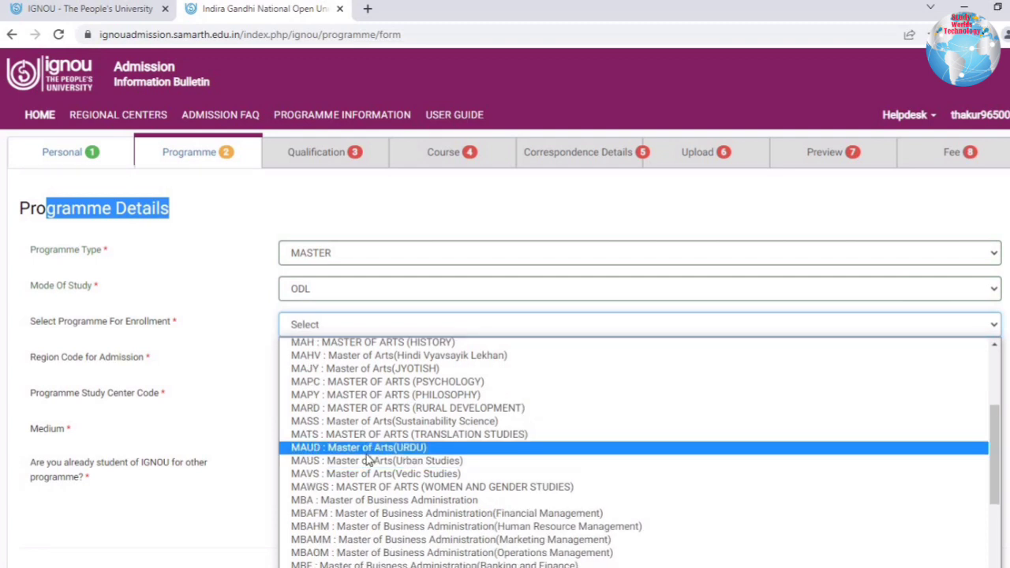
scroll(367, 460, down, 3)
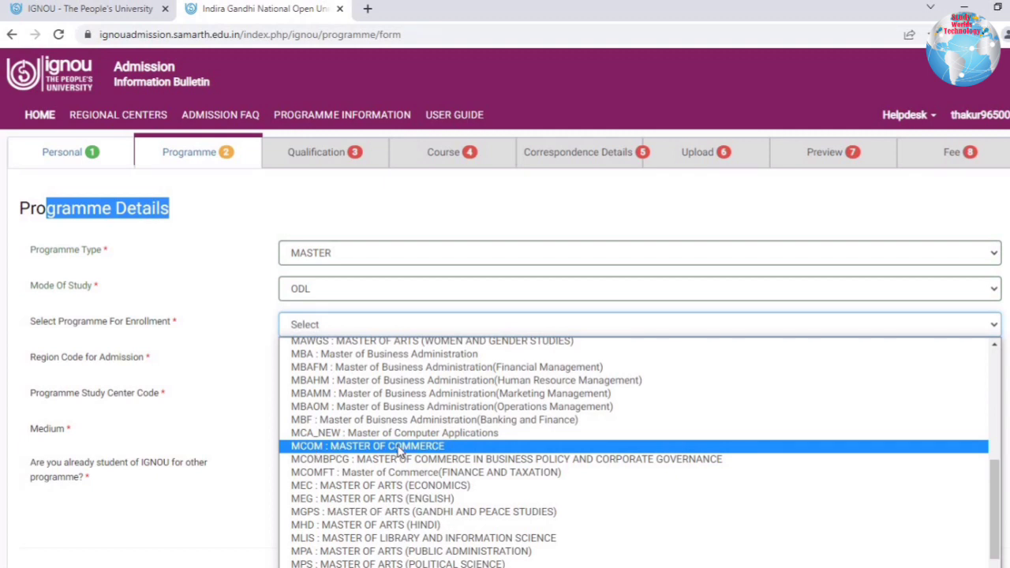
click(400, 447)
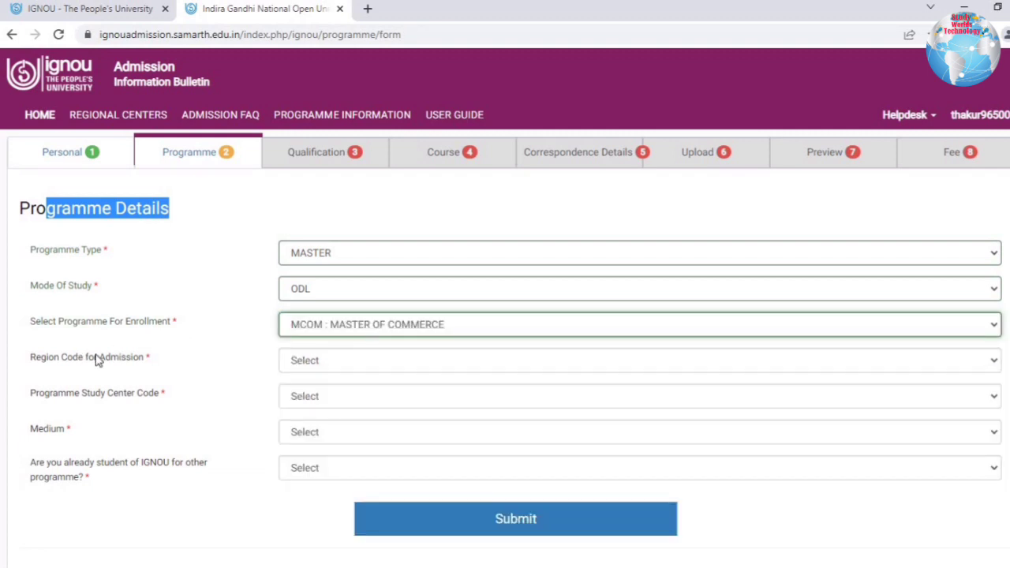
Pick region 29 : DELHI 2 (RAJGHAT), study centre HANSRAJ COLLEGE and ENGLISH medium.
click(320, 360)
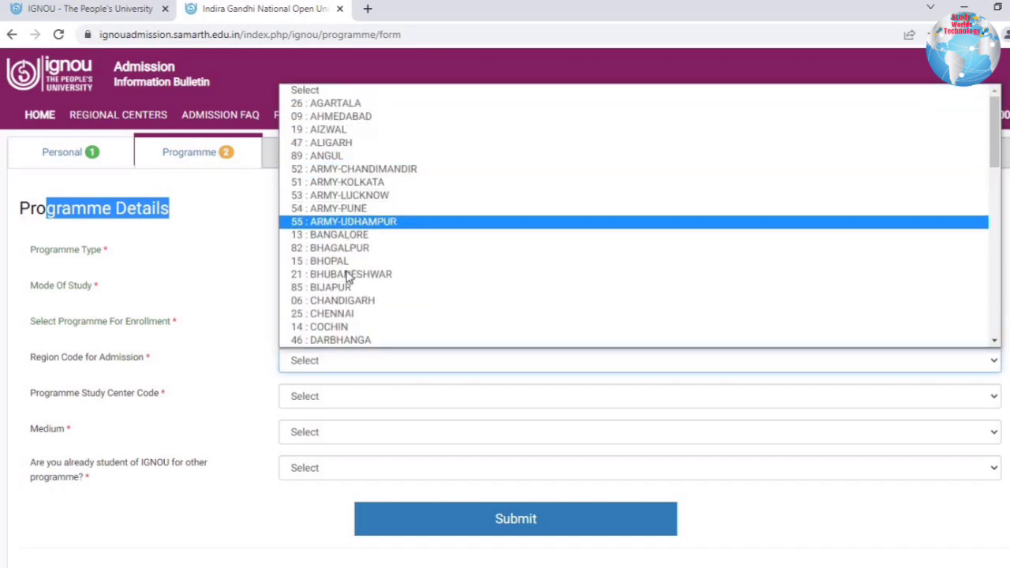
scroll(350, 281, down, 4)
click(357, 239)
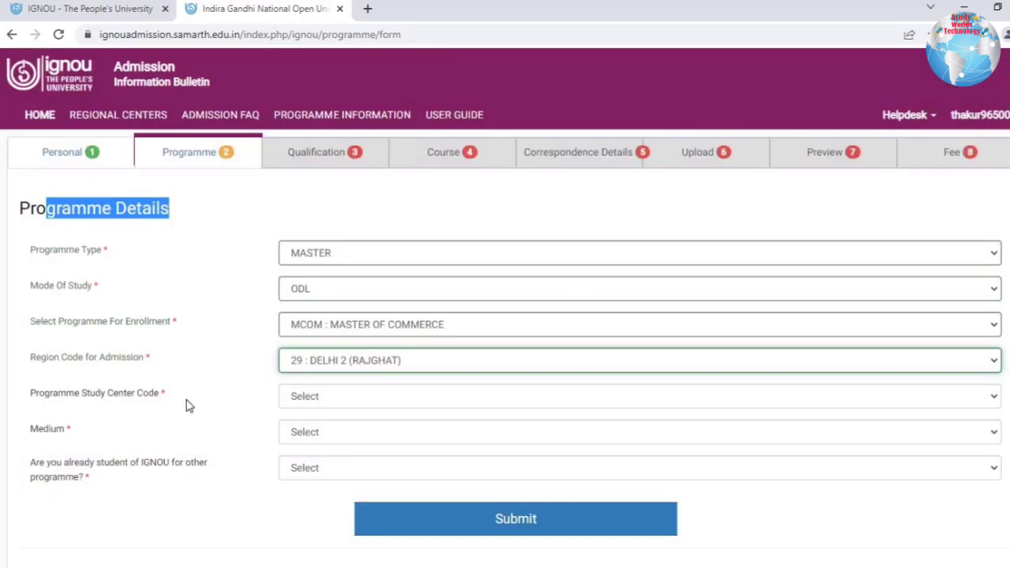
click(354, 398)
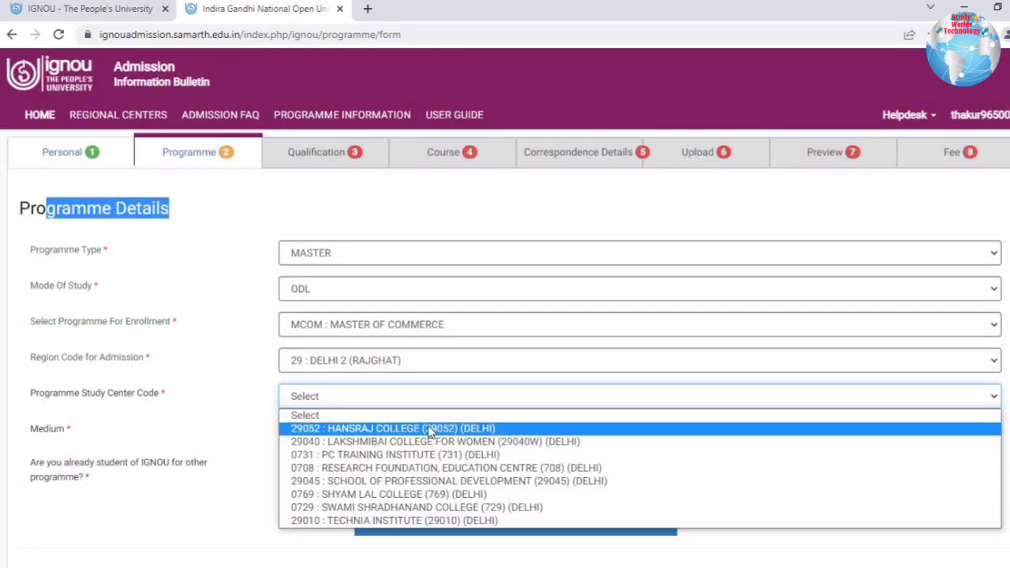
click(431, 429)
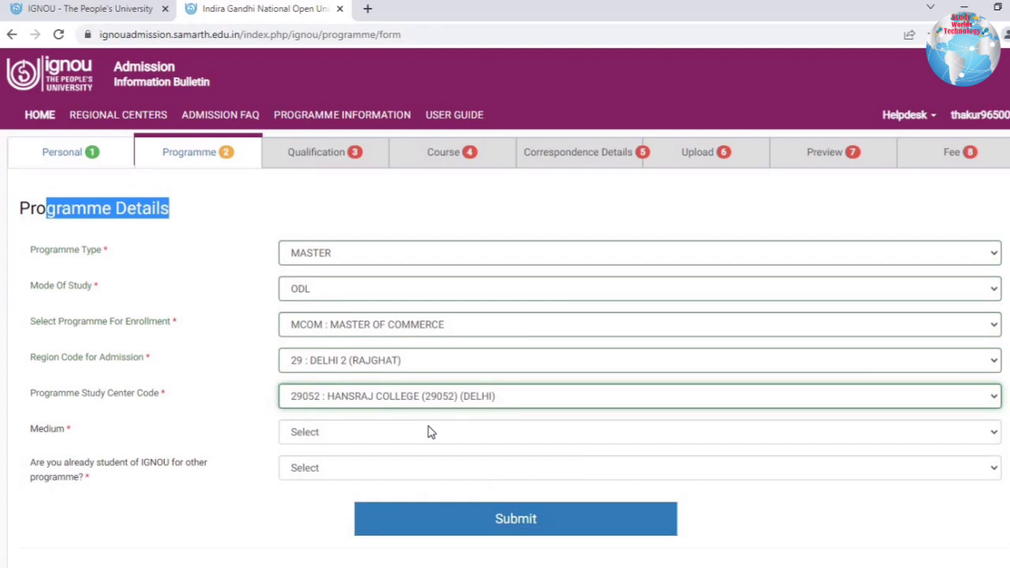
click(367, 432)
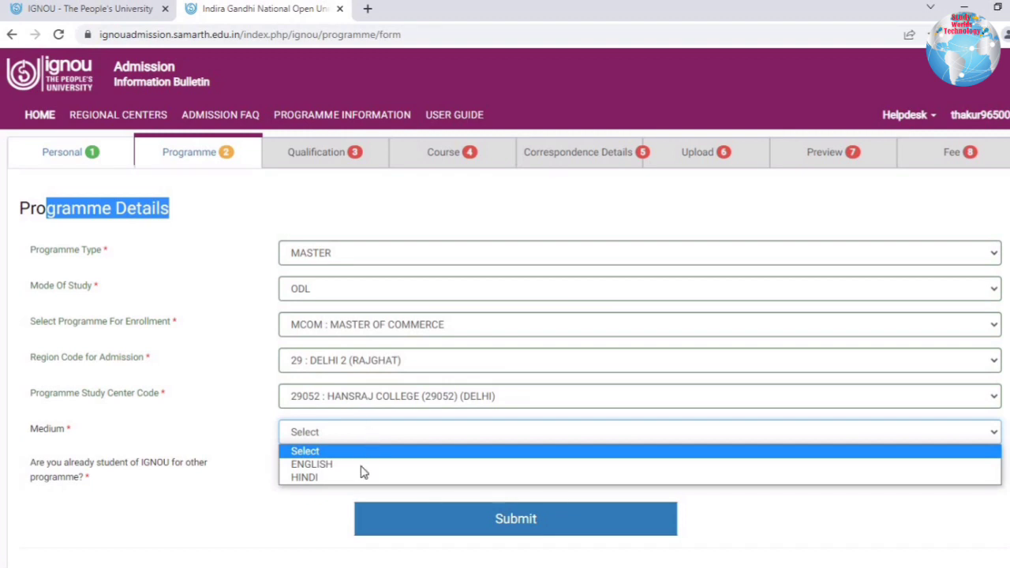
click(368, 466)
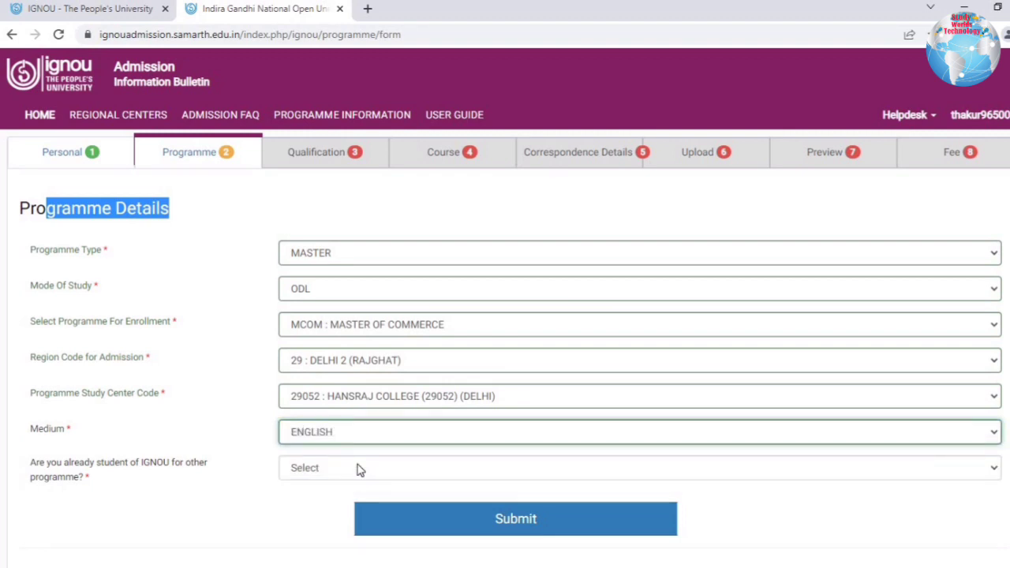
Answer No to being an existing IGNOU student and submit the programme details.
click(356, 468)
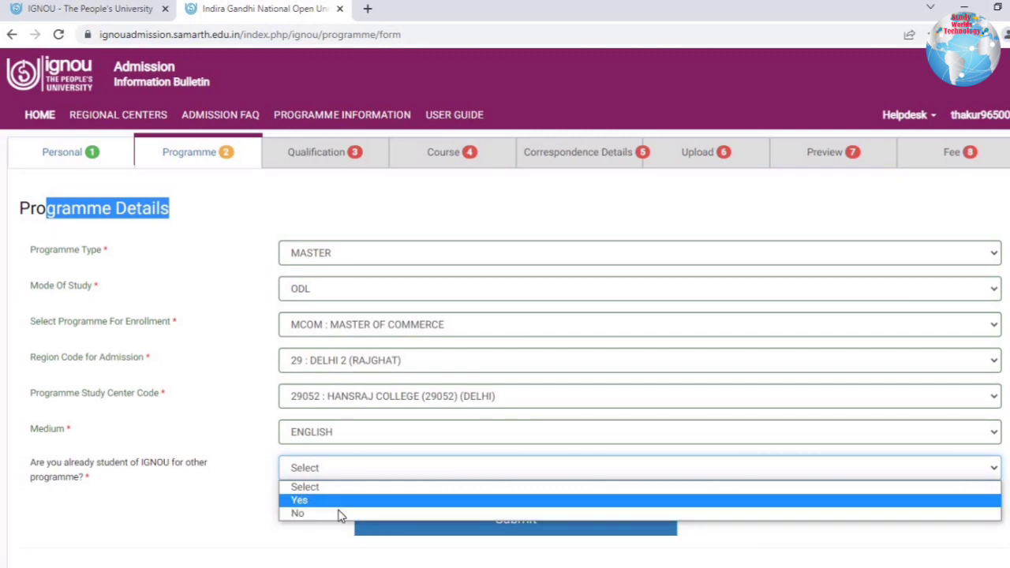
click(337, 505)
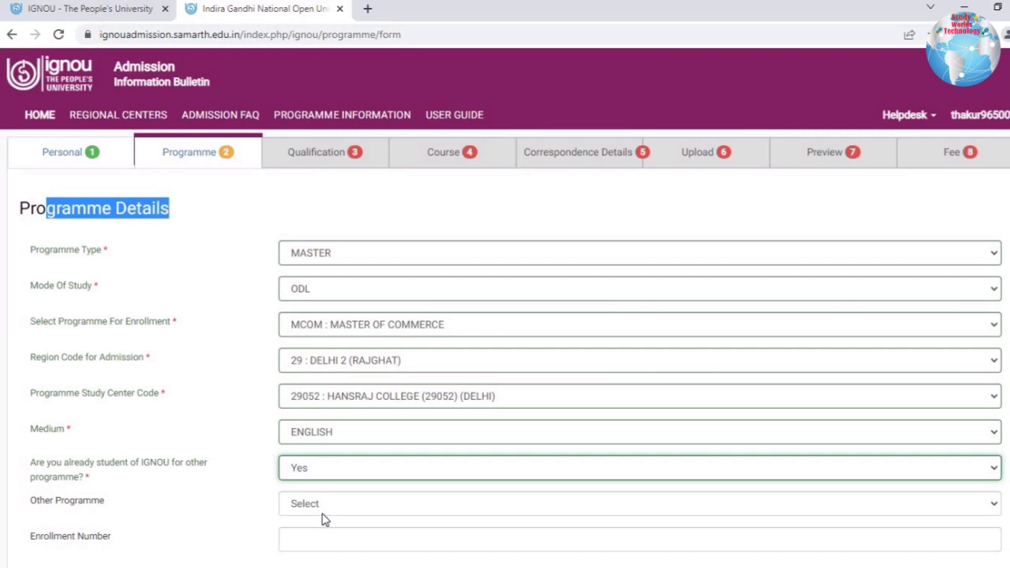
click(327, 517)
scroll(316, 442, down, 1)
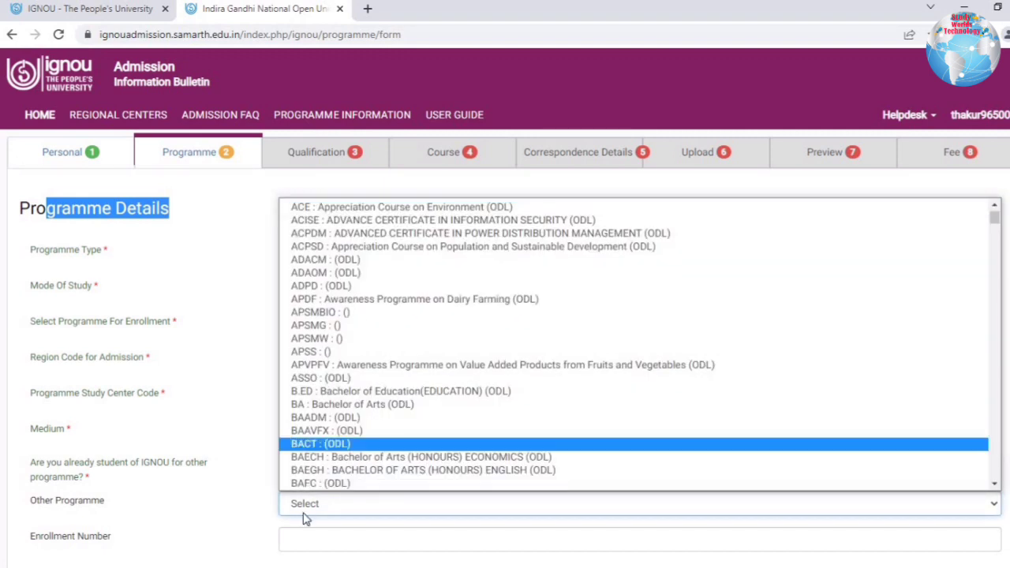
click(326, 557)
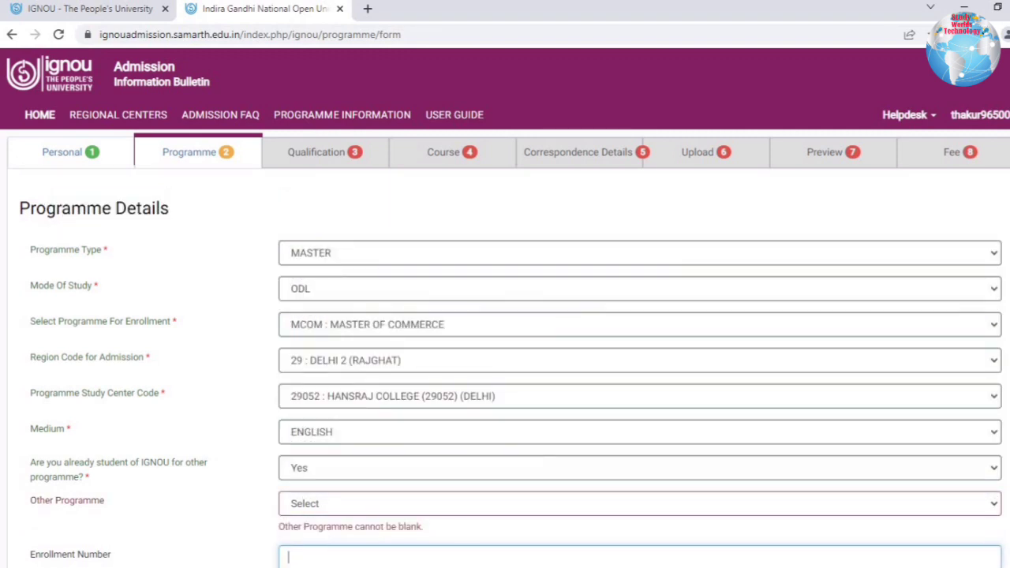
click(309, 472)
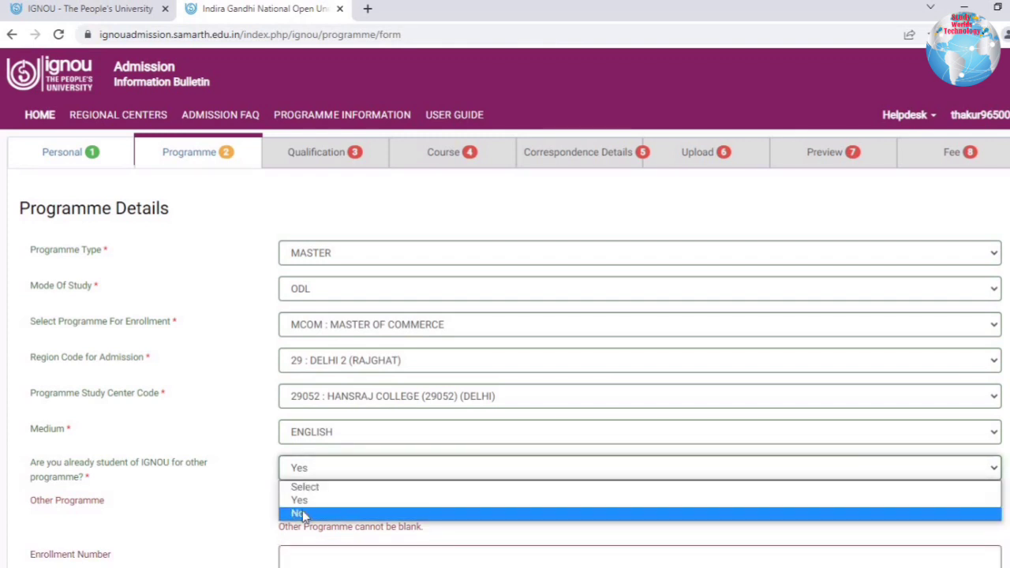
click(300, 514)
click(469, 514)
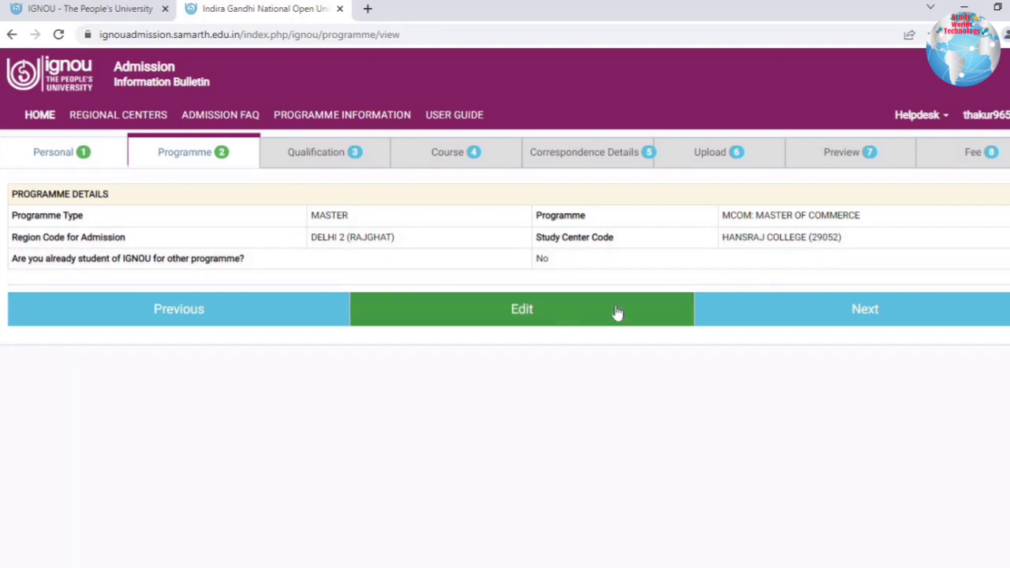
Choose Graduation or Equivalent as the qualification with Commerce as the main subject.
click(829, 295)
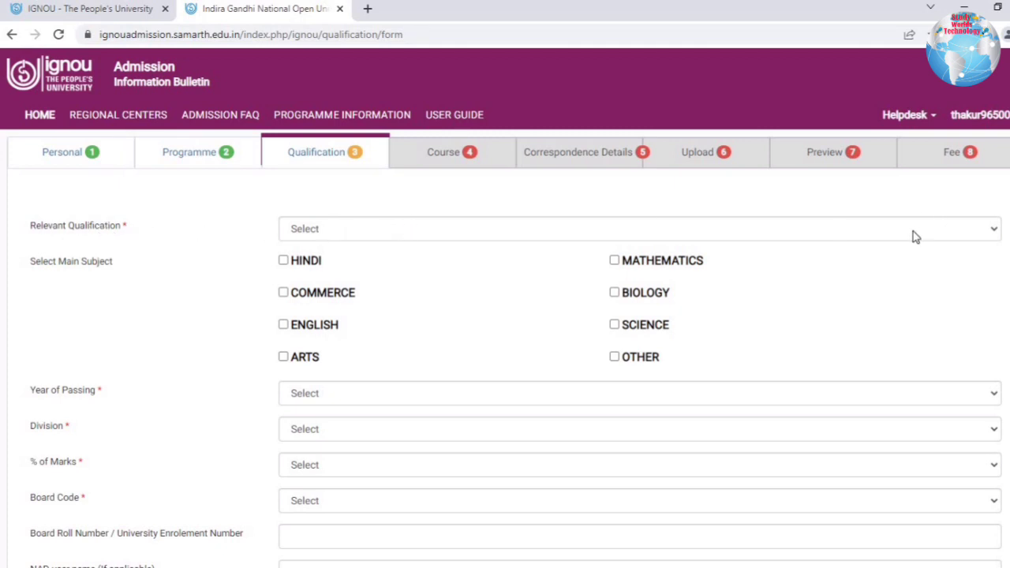
click(464, 239)
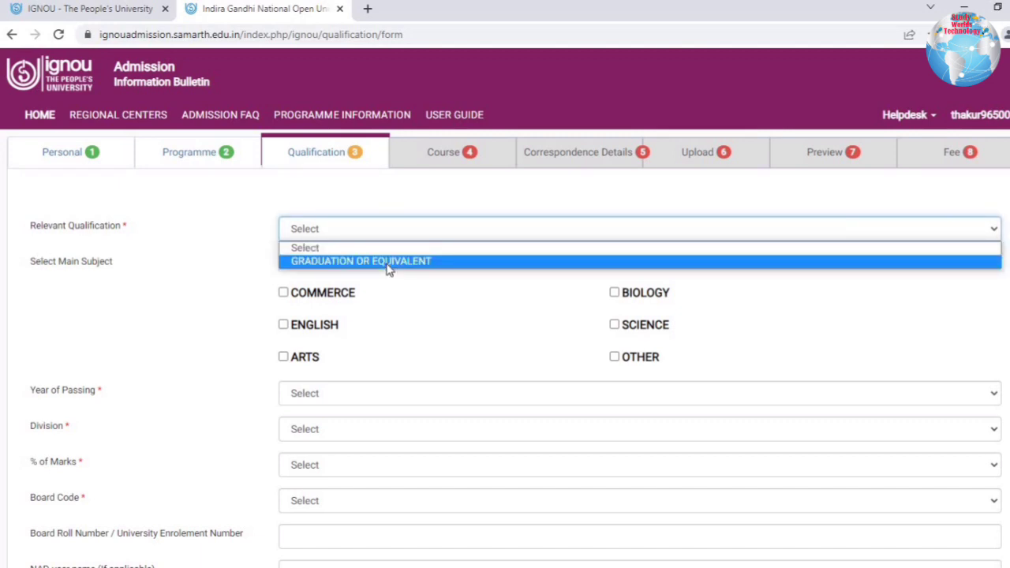
click(387, 261)
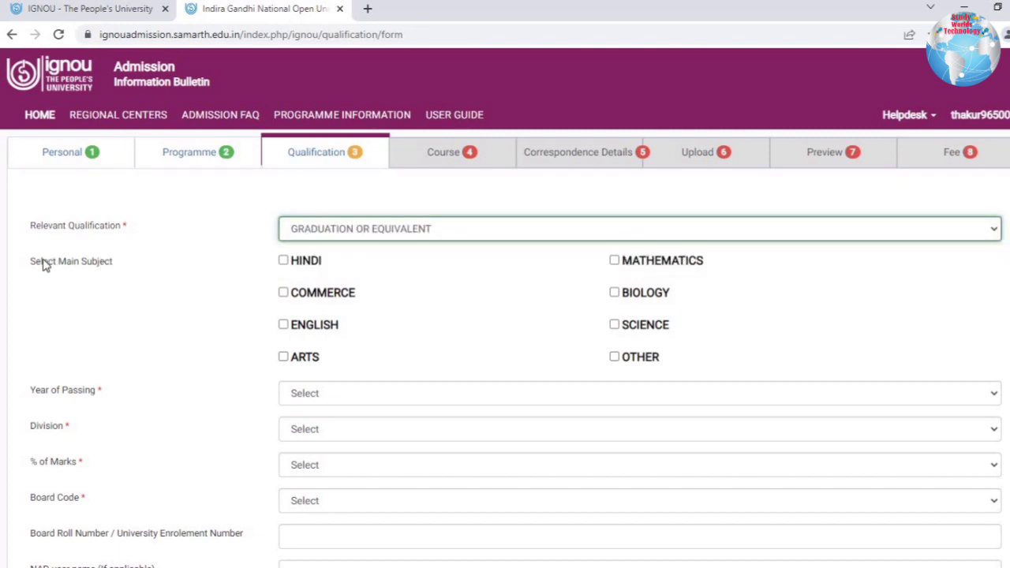
drag(43, 262, 49, 261)
drag(155, 270, 314, 267)
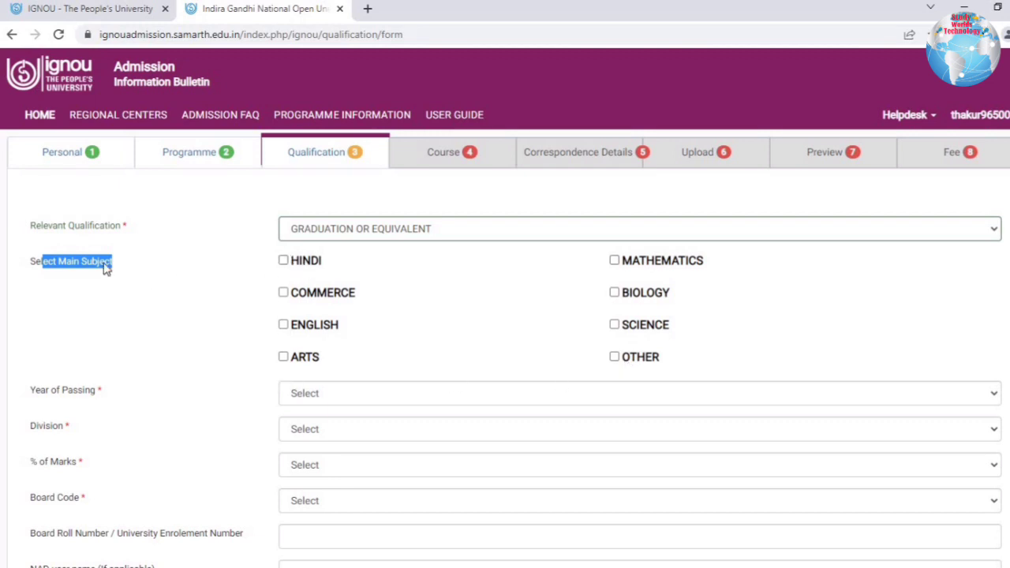
click(375, 244)
click(375, 237)
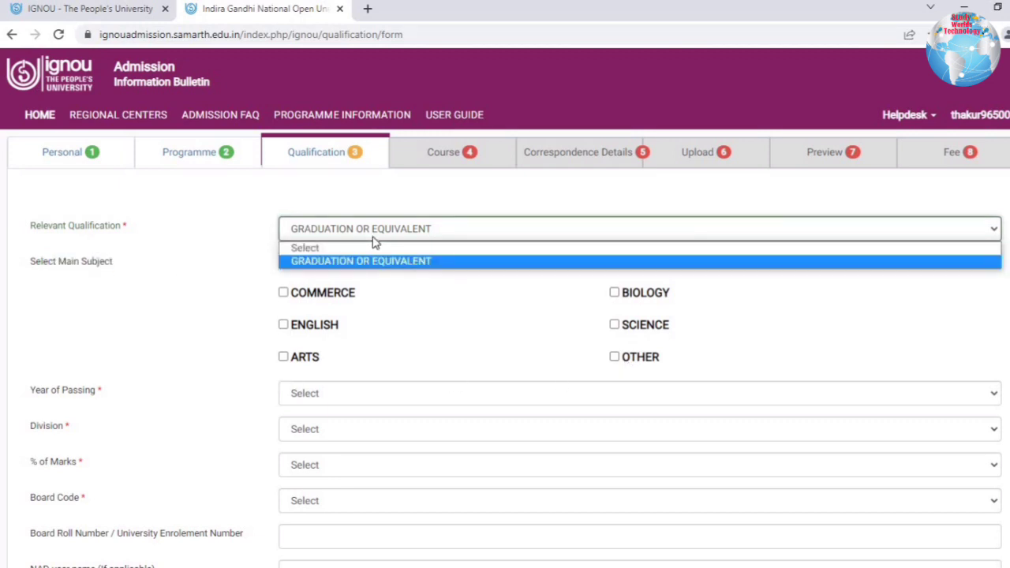
click(292, 296)
click(284, 294)
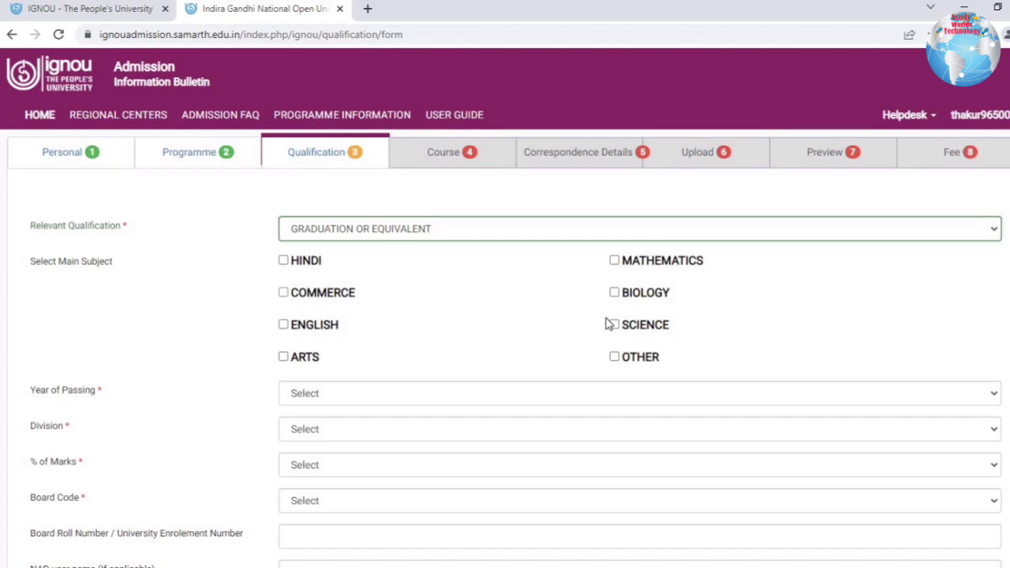
Set the year of passing to 2015, division First and marks 95%.
scroll(584, 360, down, 2)
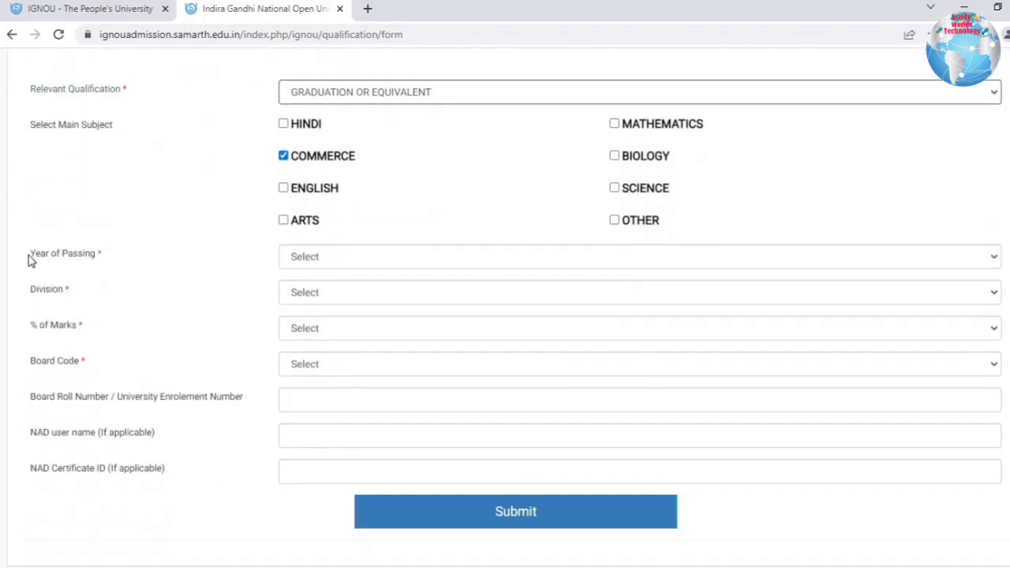
click(304, 257)
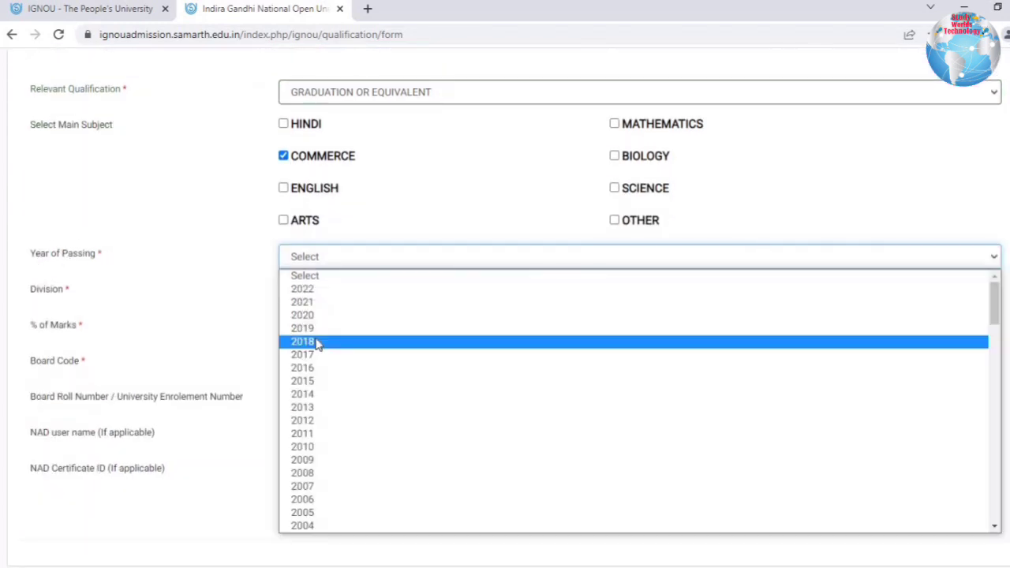
click(302, 380)
click(308, 292)
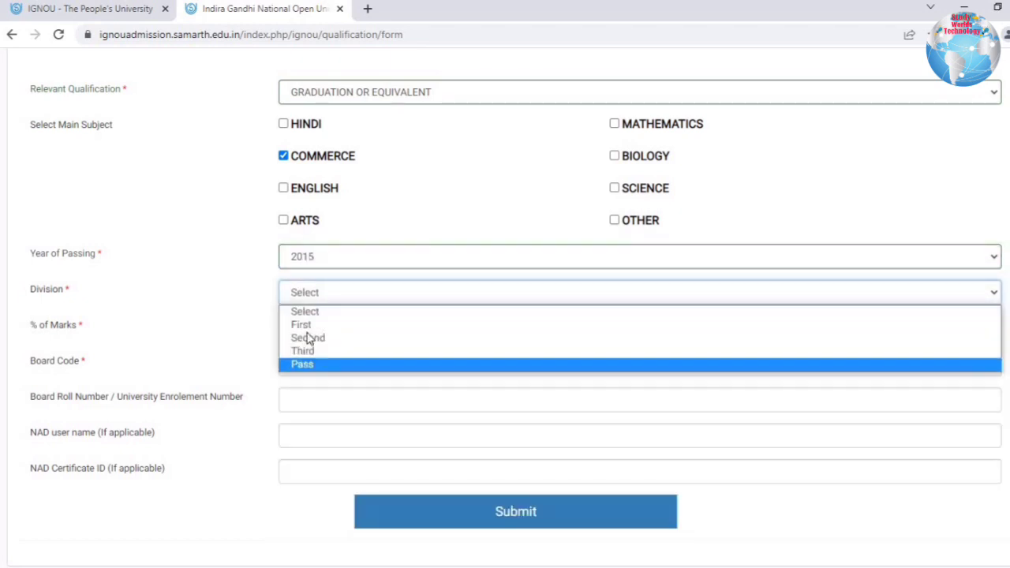
click(303, 323)
click(312, 332)
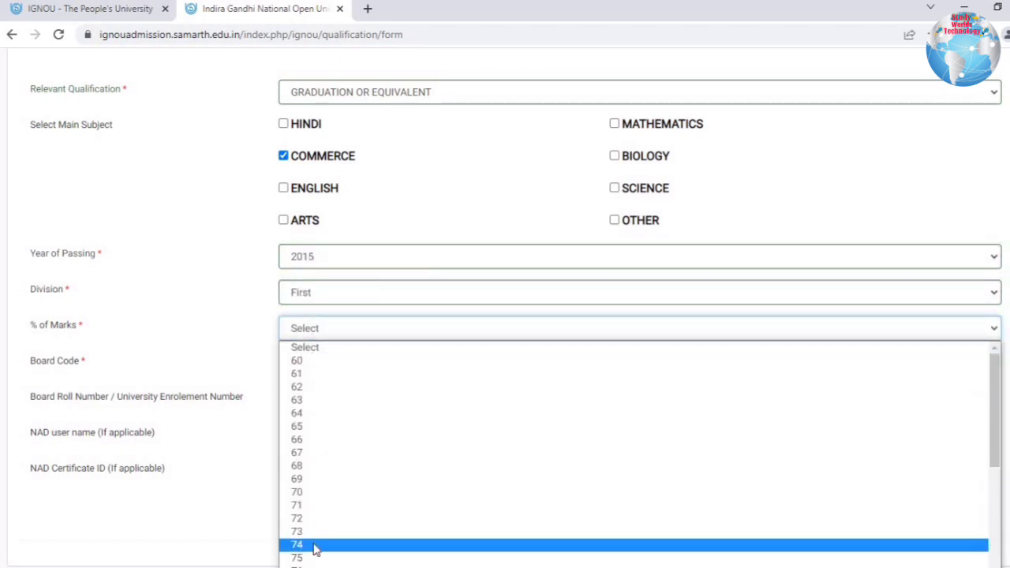
scroll(320, 541, down, 4)
click(309, 532)
Select board code 701 CBSE, enter the board roll number, and submit the qualification.
click(308, 369)
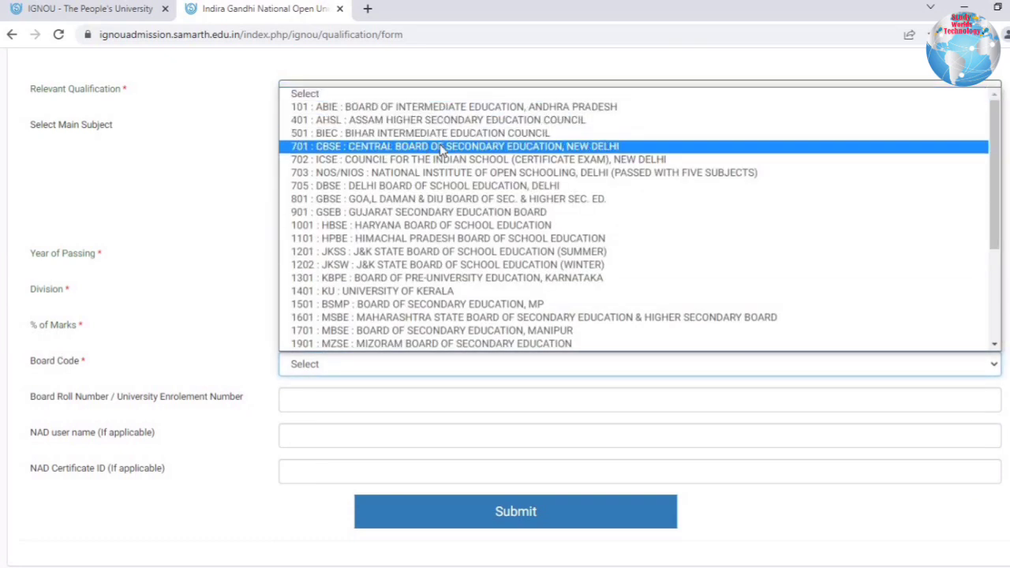
scroll(410, 310, down, 3)
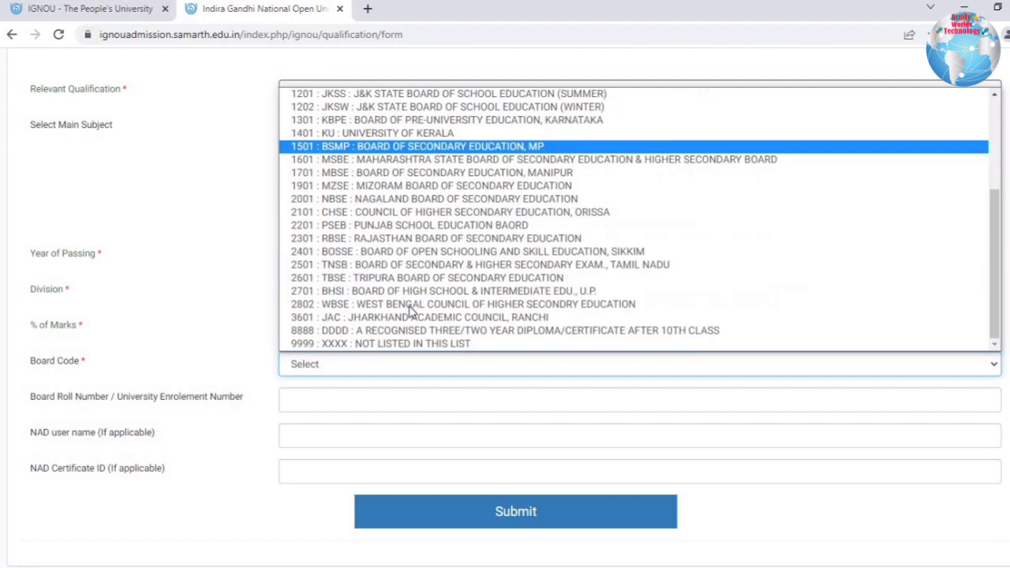
scroll(384, 153, up, 5)
click(382, 147)
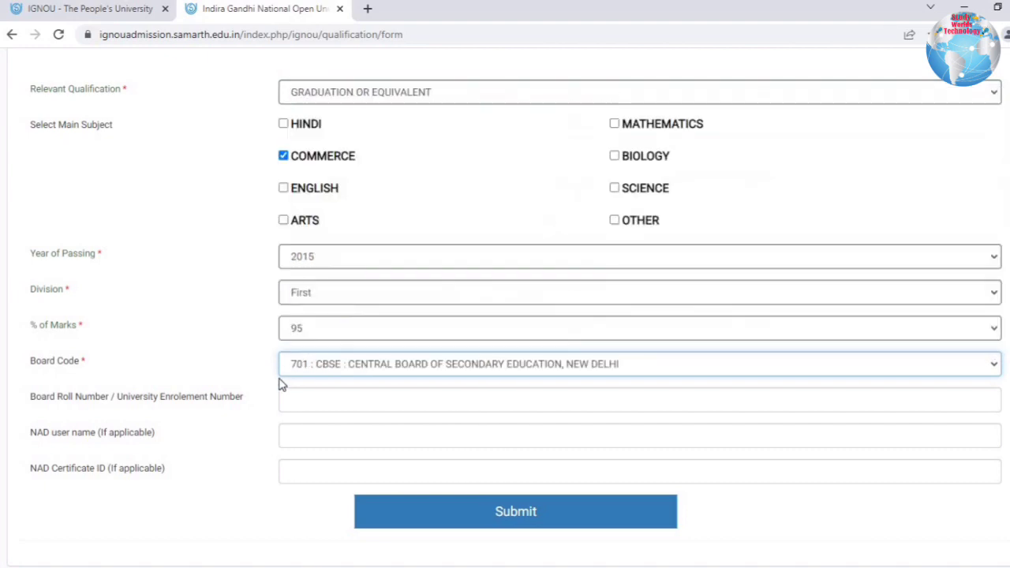
click(346, 403)
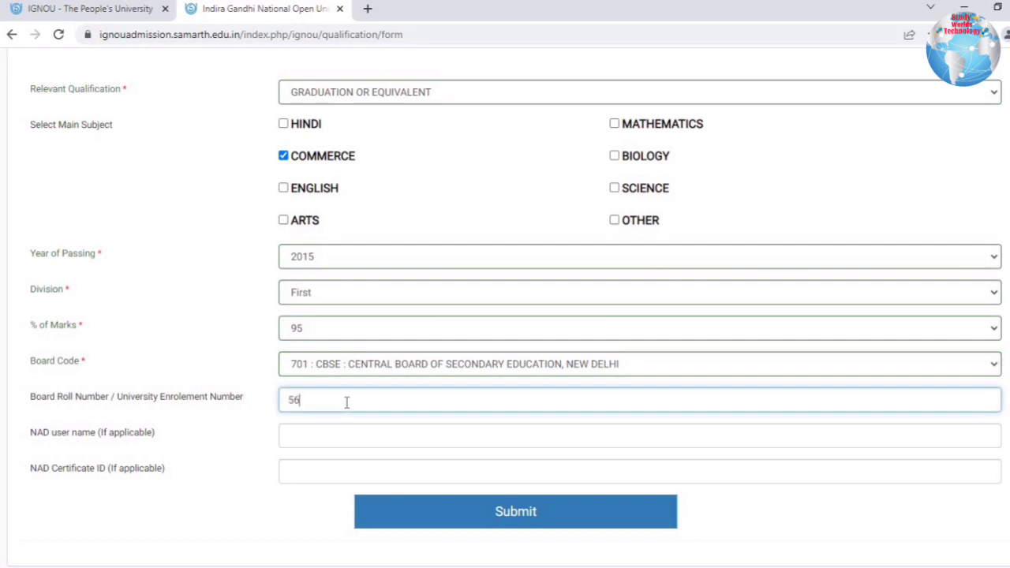
click(499, 512)
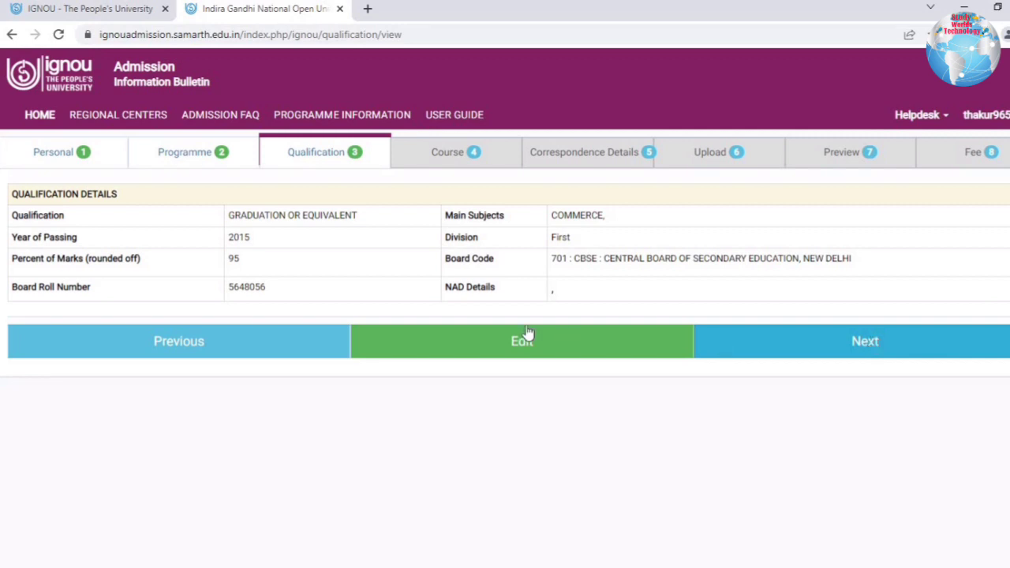
Review the MCOM compulsory courses and study material options, keeping printed study material.
click(909, 349)
drag(43, 215, 478, 215)
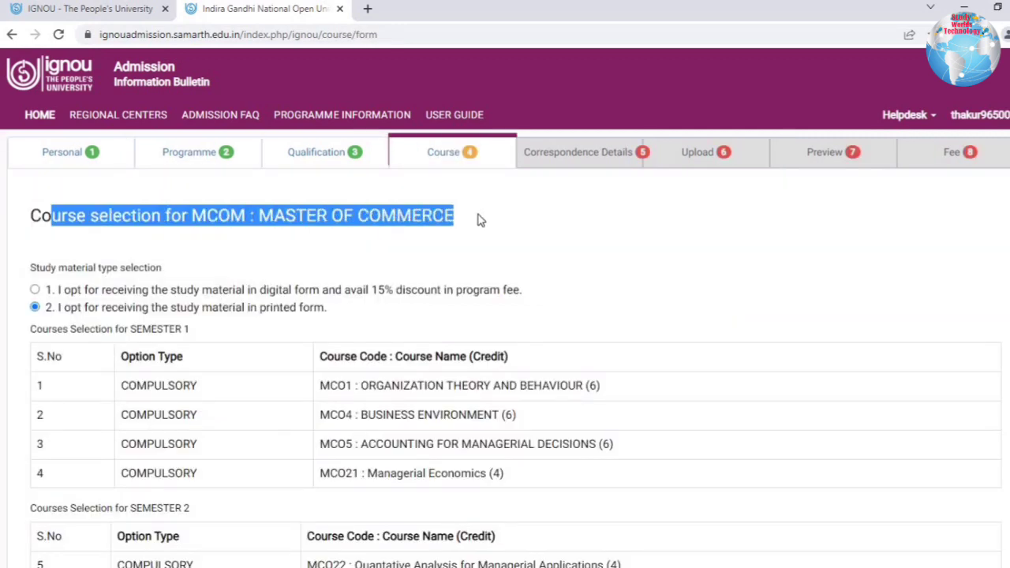
click(48, 269)
drag(106, 307, 329, 309)
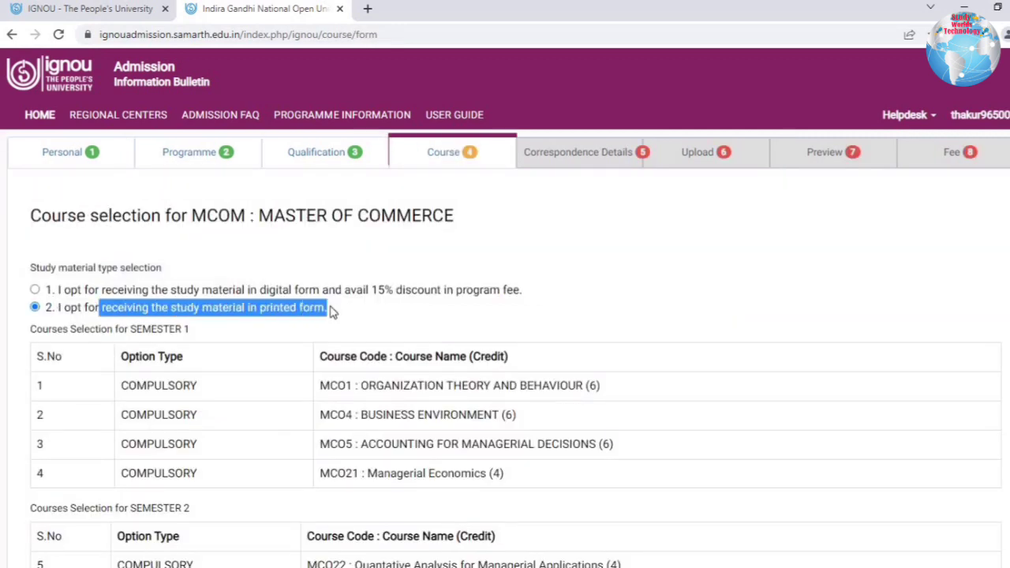
click(332, 309)
scroll(98, 233, down, 2)
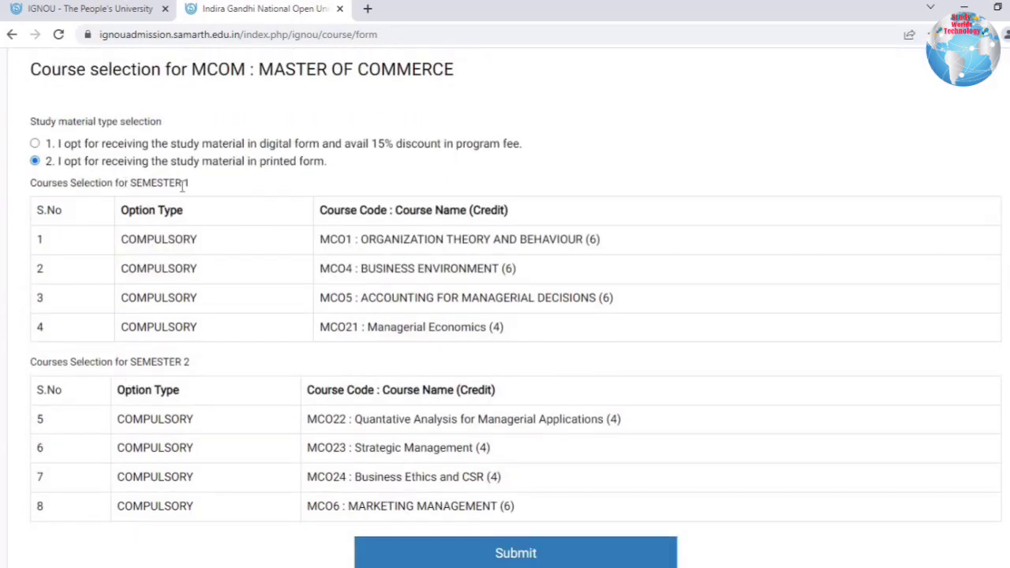
drag(530, 514, 203, 223)
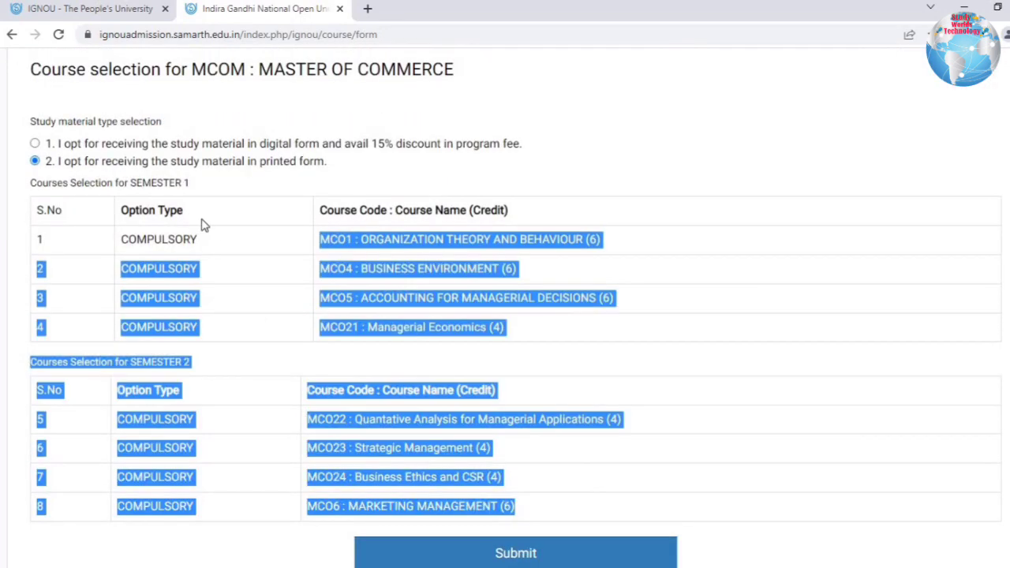
click(492, 552)
drag(64, 143, 523, 143)
click(260, 144)
drag(115, 161, 331, 169)
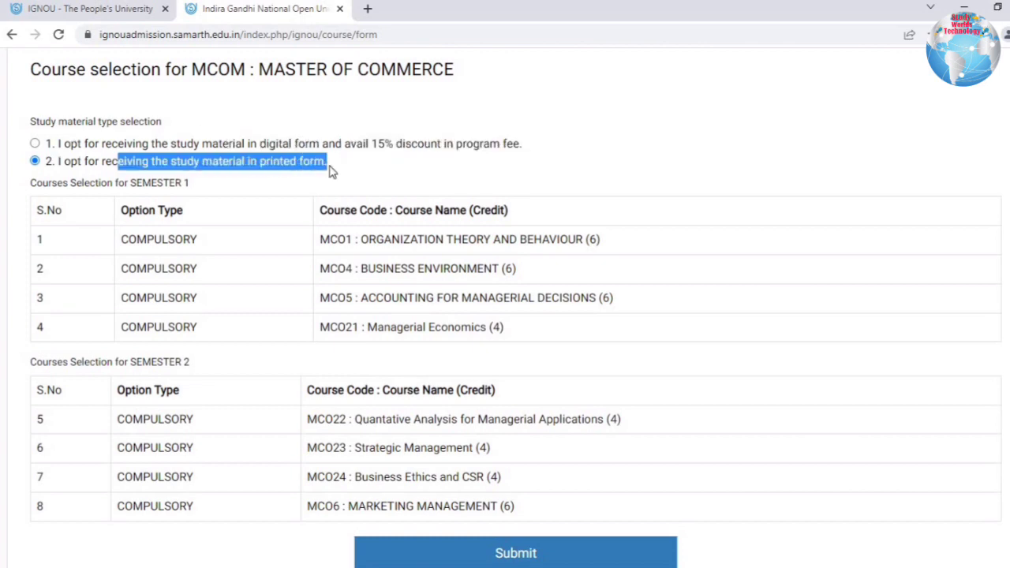
click(149, 166)
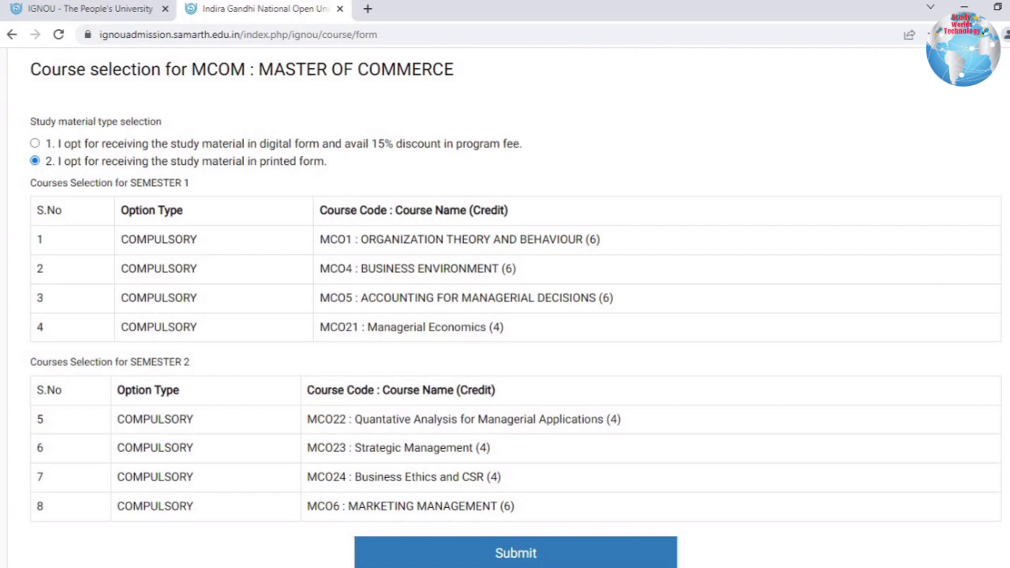
Submit the MCOM course selection to reach the Correspondence Details form.
click(517, 561)
click(516, 556)
click(516, 554)
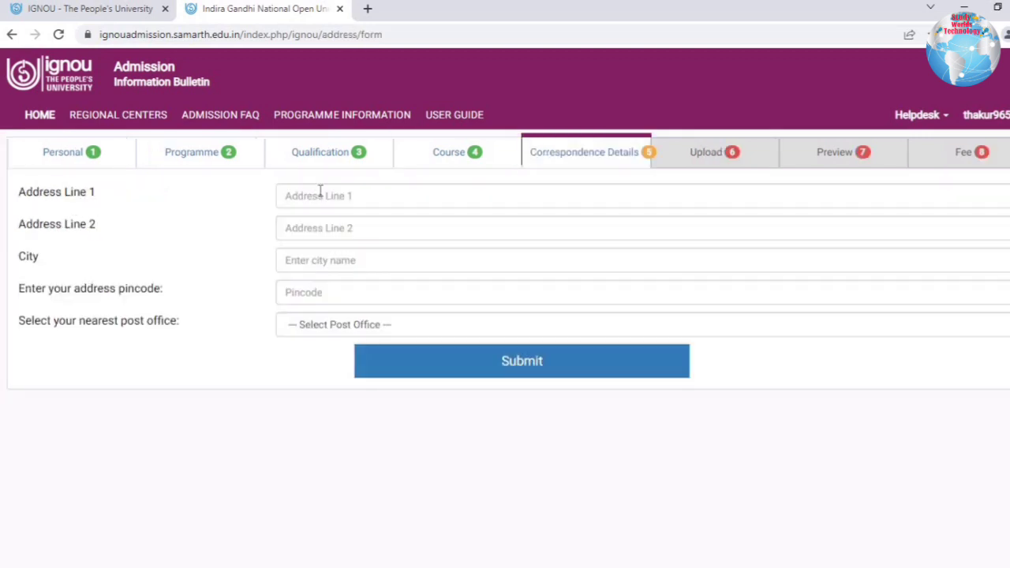
Autofill the correspondence address from the saved entry and pick the nearest post office.
click(363, 206)
click(378, 233)
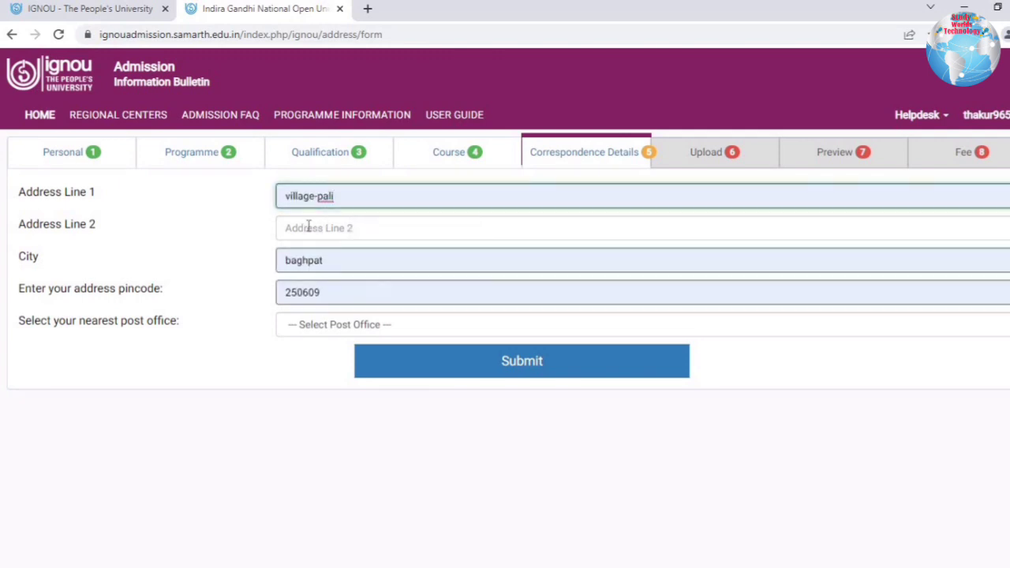
click(360, 203)
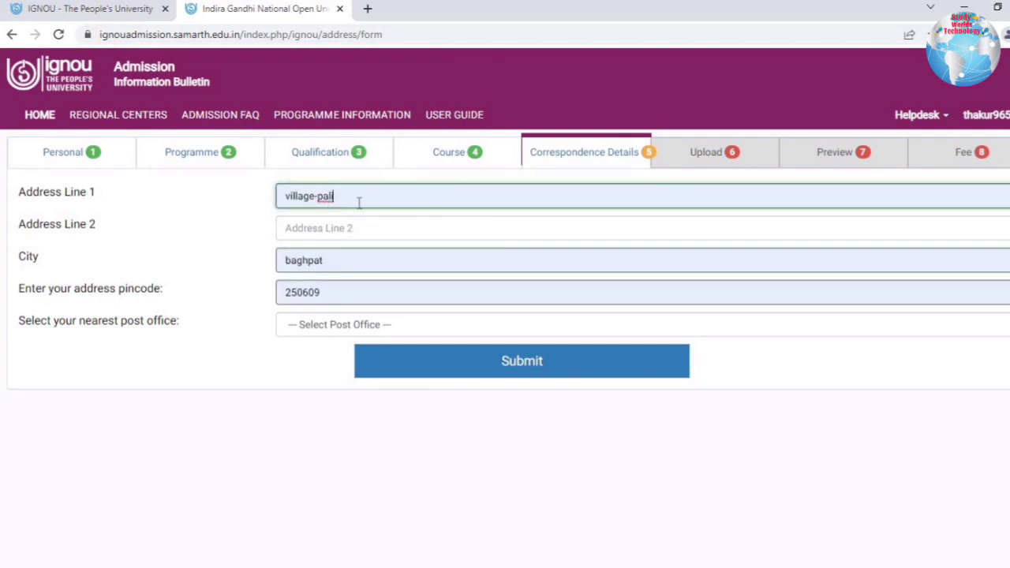
click(329, 327)
click(329, 364)
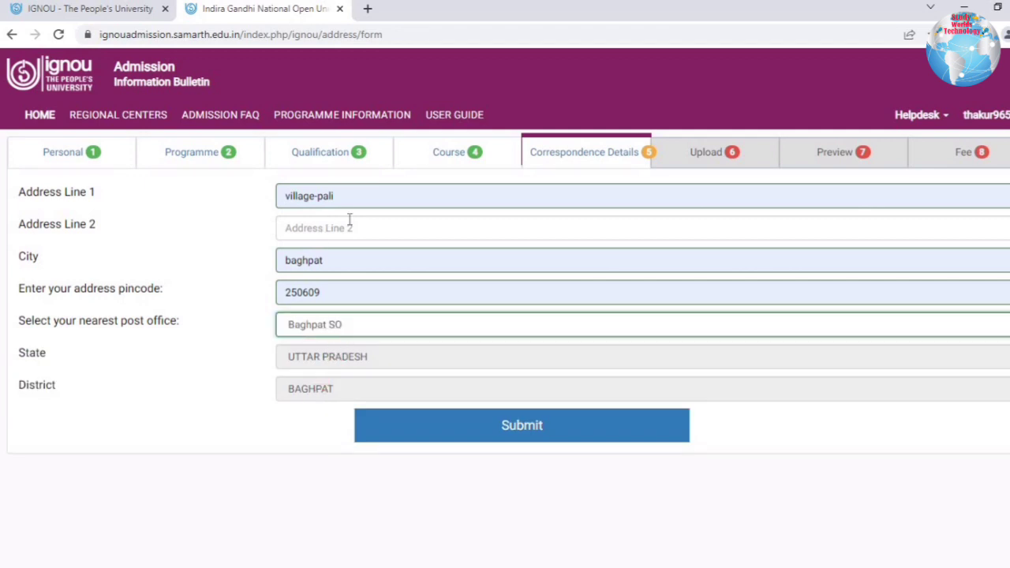
Submit the address, decline Chrome's address save, and continue to document upload.
click(484, 433)
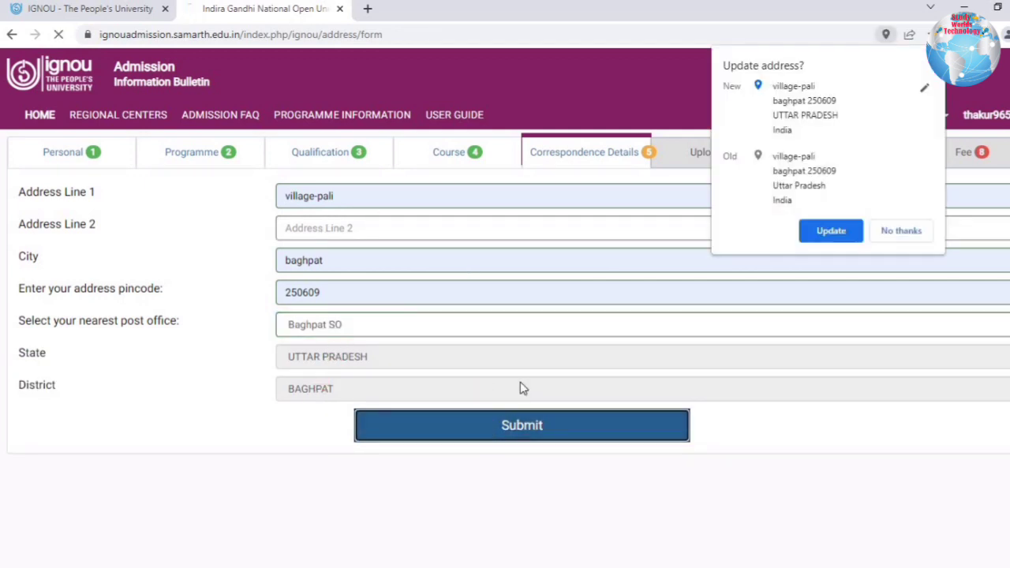
click(904, 233)
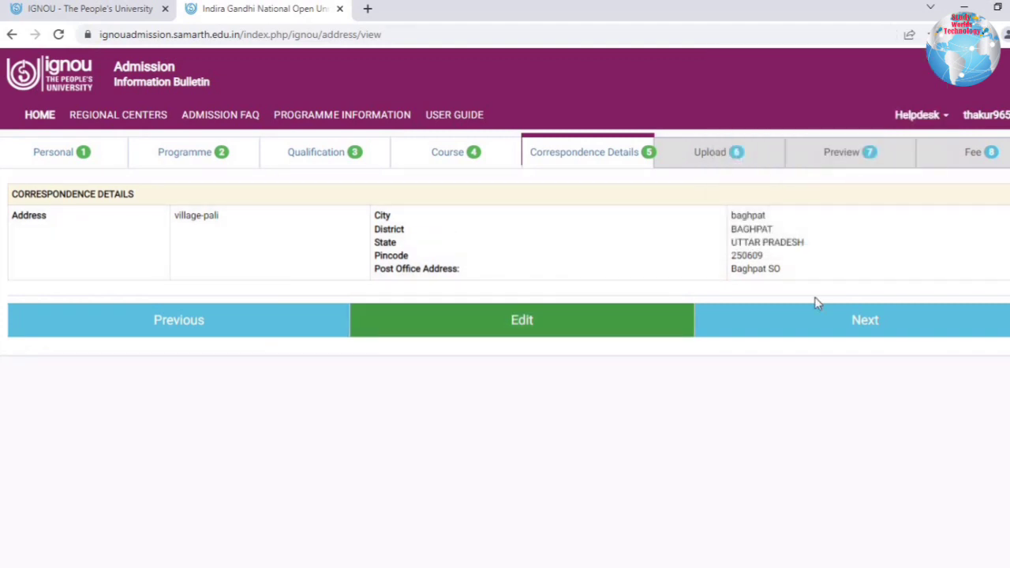
click(864, 319)
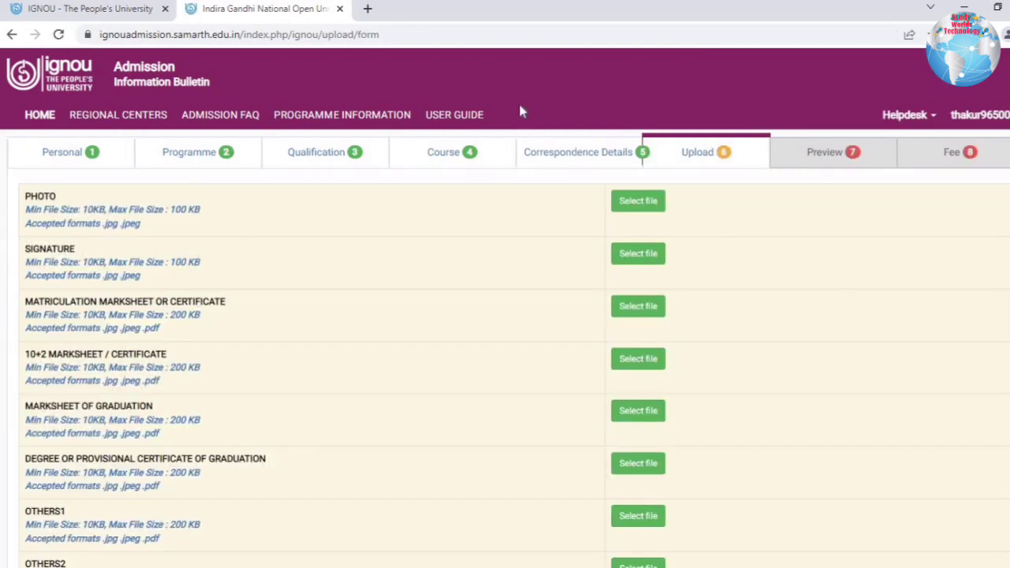
double_click(35, 196)
double_click(49, 249)
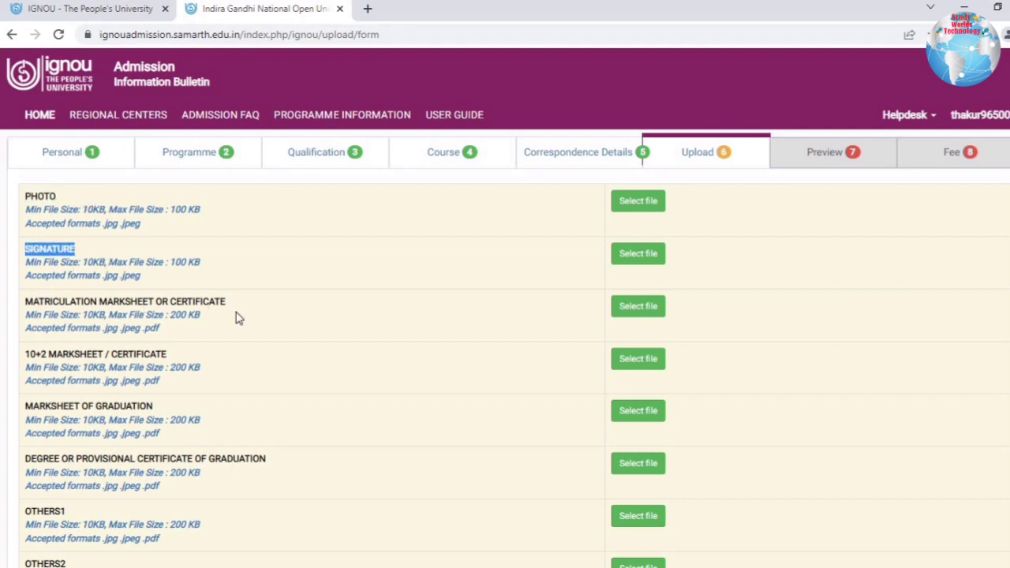
drag(240, 318, 25, 194)
triple_click(169, 355)
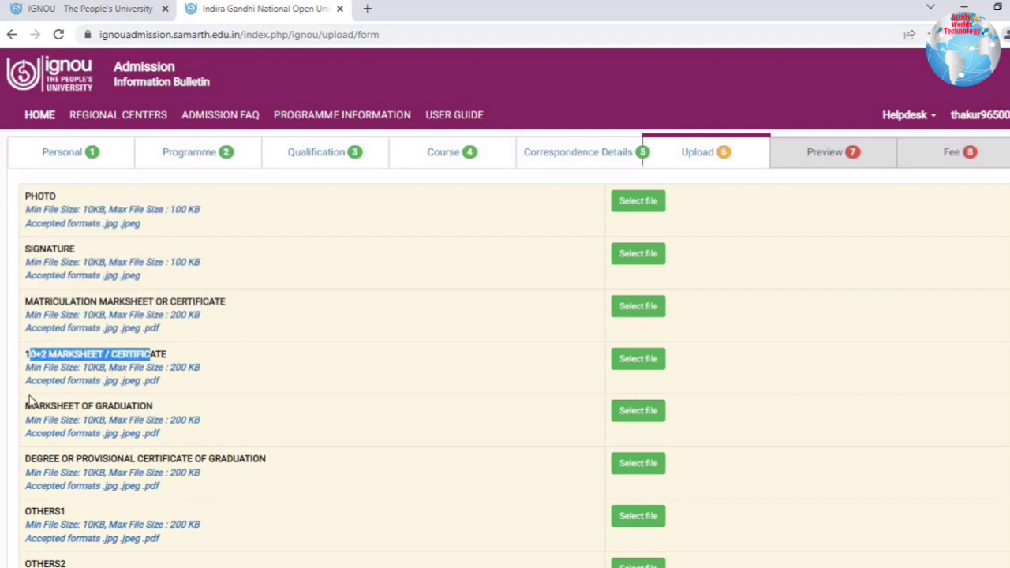
triple_click(175, 408)
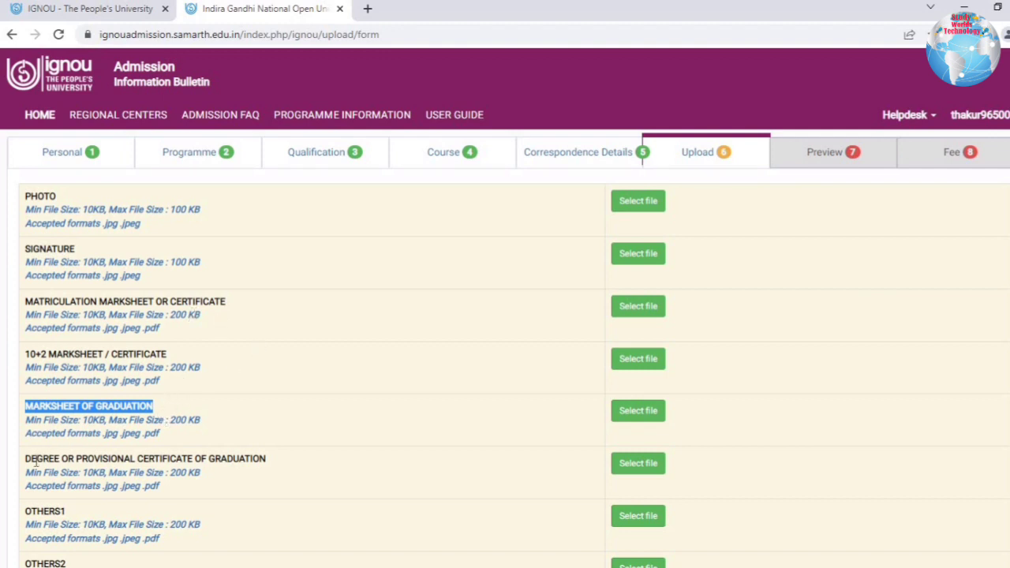
drag(26, 458, 285, 465)
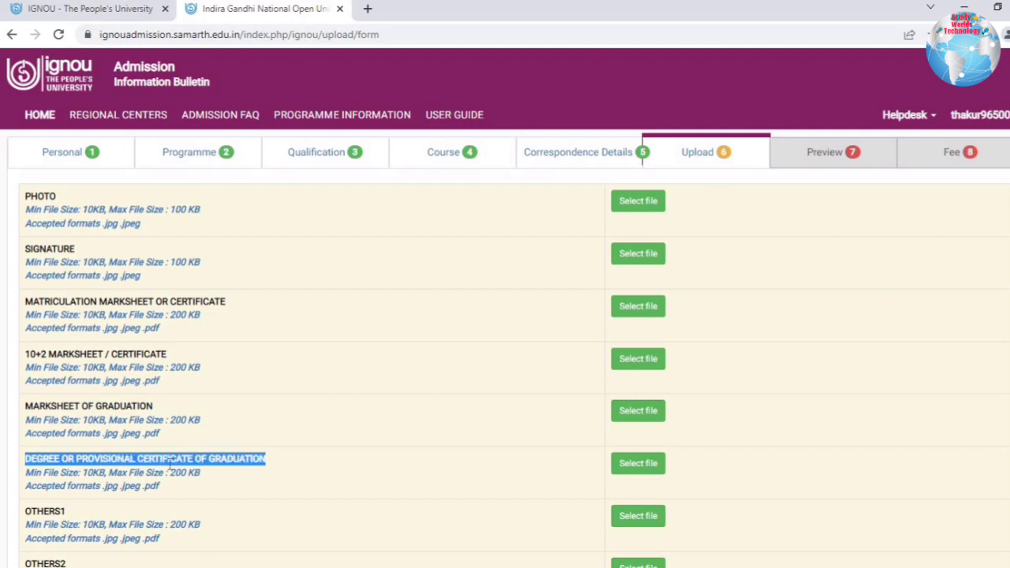
click(24, 508)
mouse_move(155, 487)
mouse_down()
mouse_move(30, 232)
mouse_move(24, 195)
mouse_up()
click(244, 267)
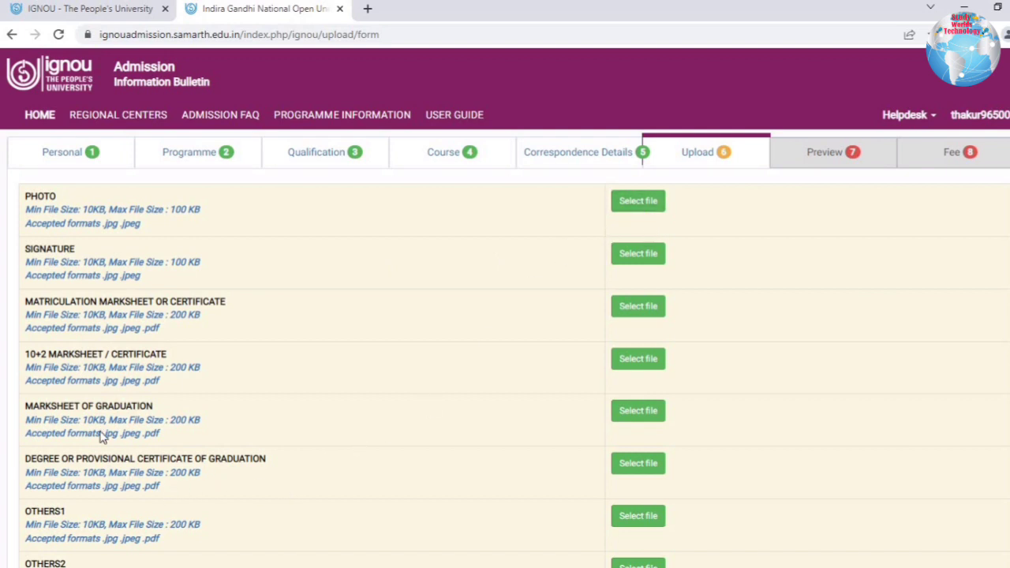
drag(160, 487, 51, 195)
click(75, 384)
drag(24, 207, 339, 230)
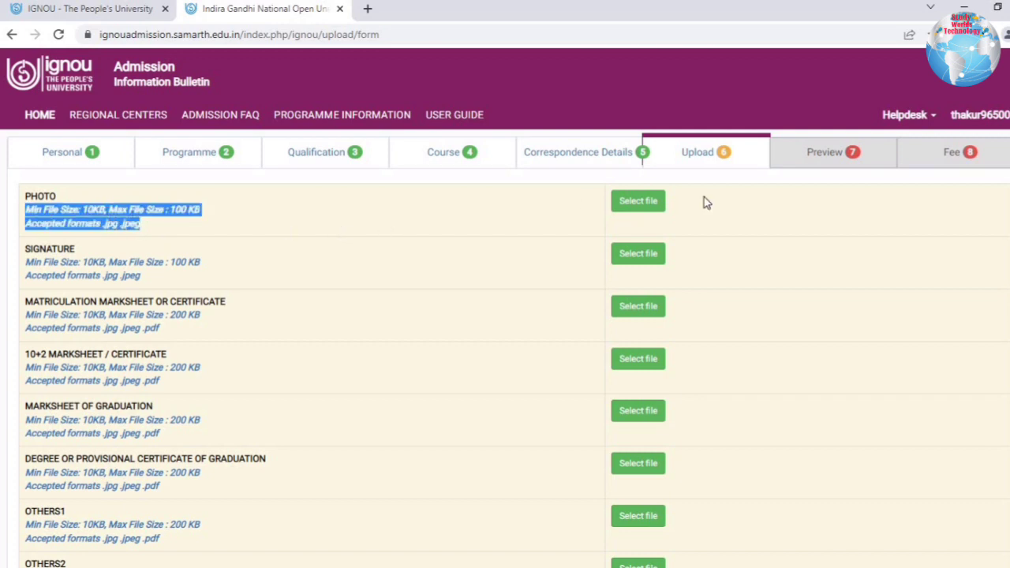
click(638, 209)
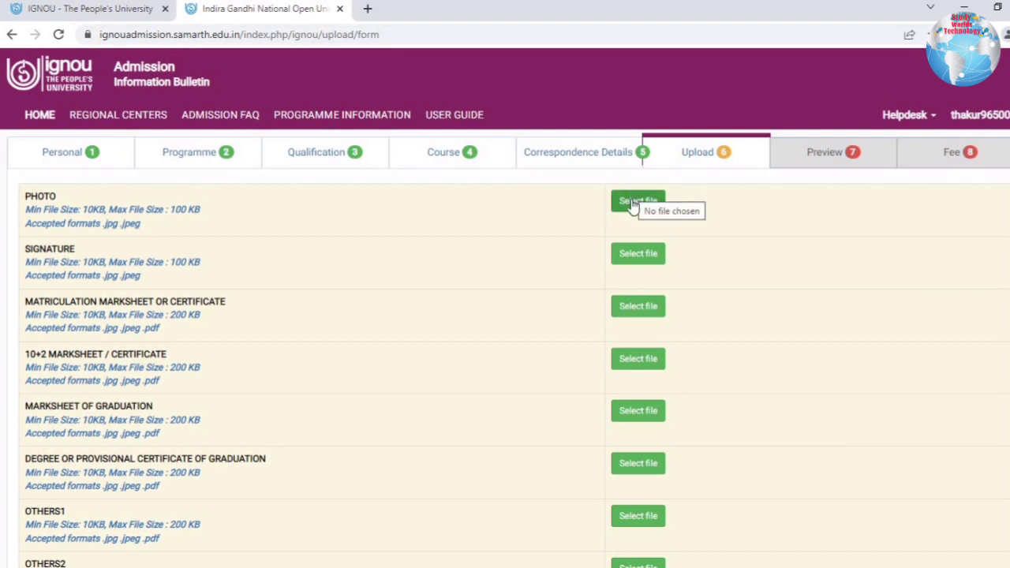
Upload the photo and choose the signature file.
click(634, 201)
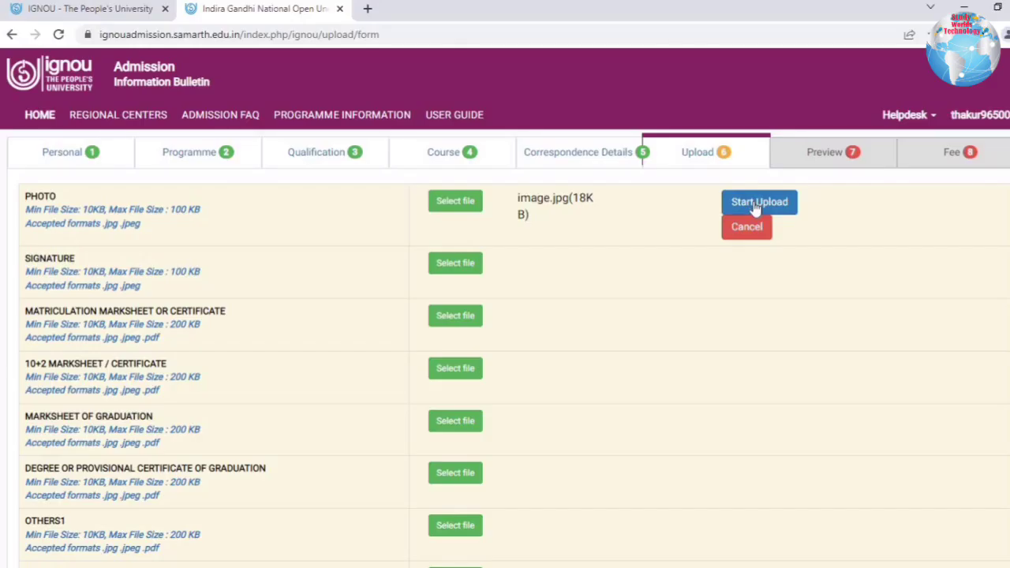
click(759, 203)
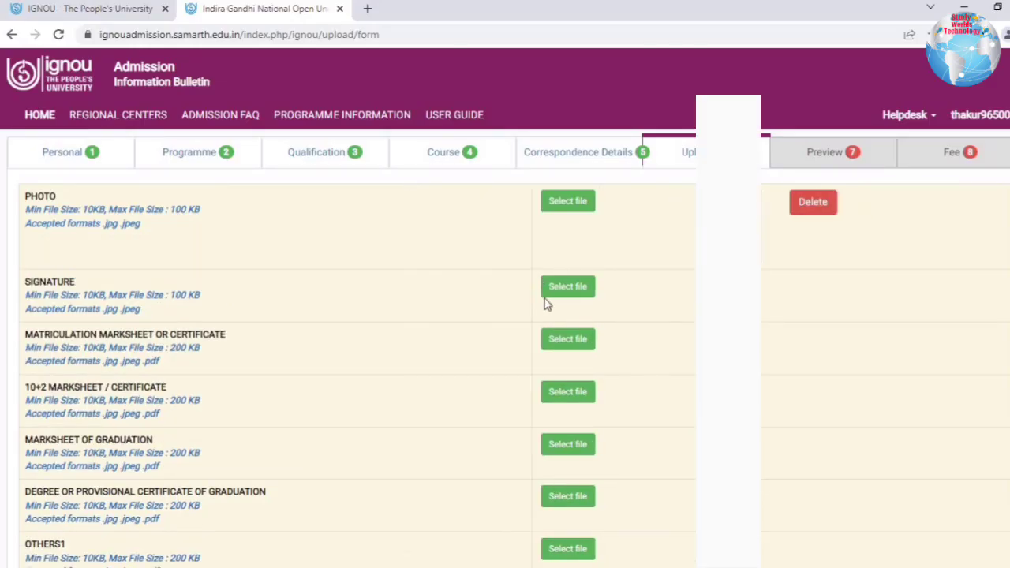
click(562, 291)
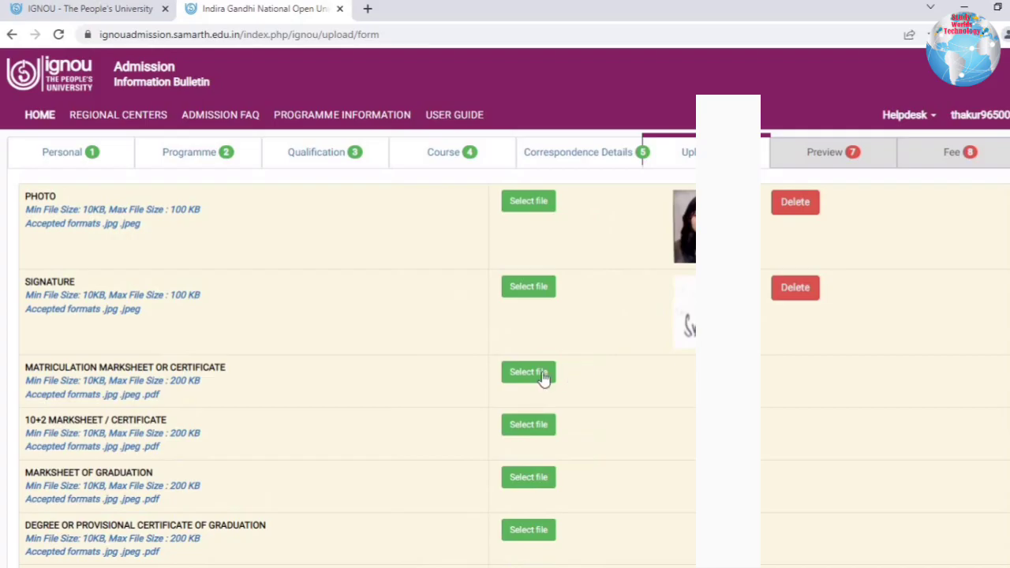
Attach 10marksheet from SWEETI > New folder to the matriculation marksheet row.
click(535, 374)
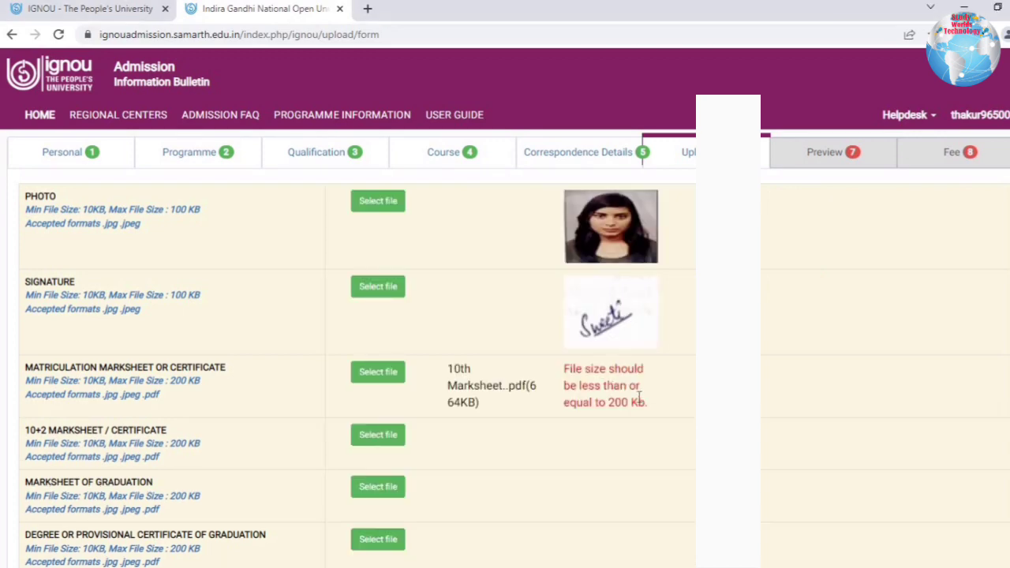
click(390, 374)
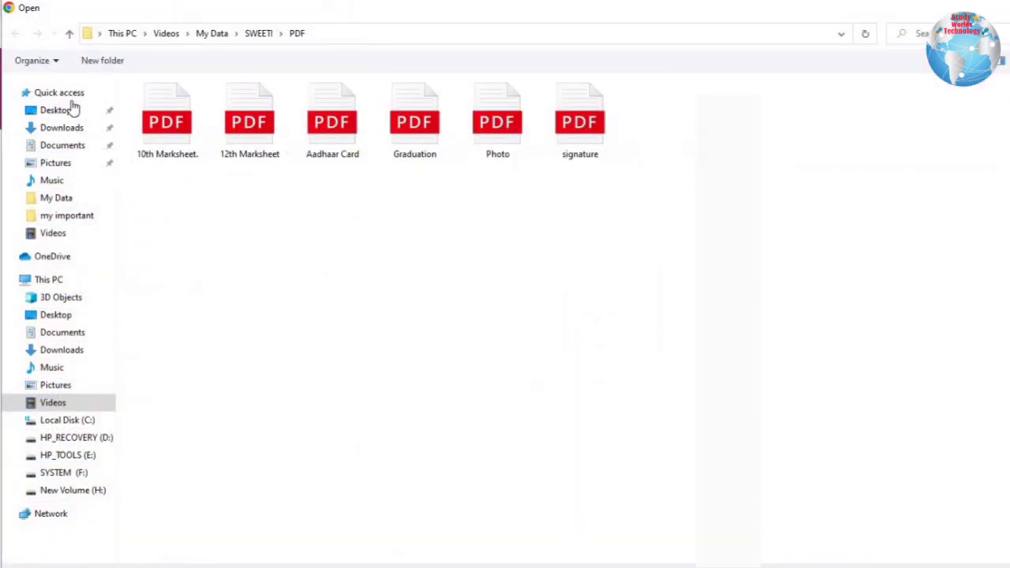
click(259, 33)
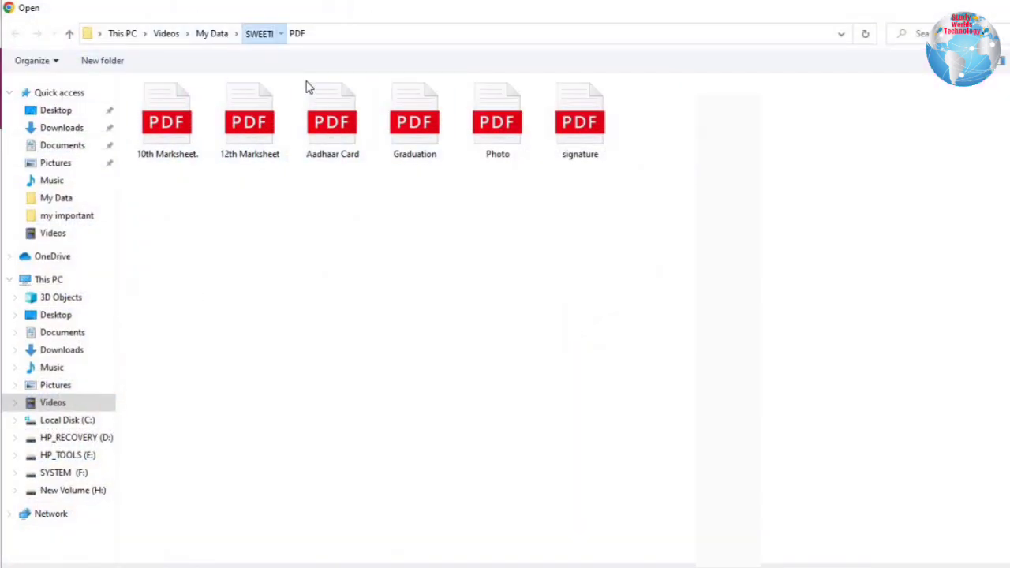
double_click(181, 156)
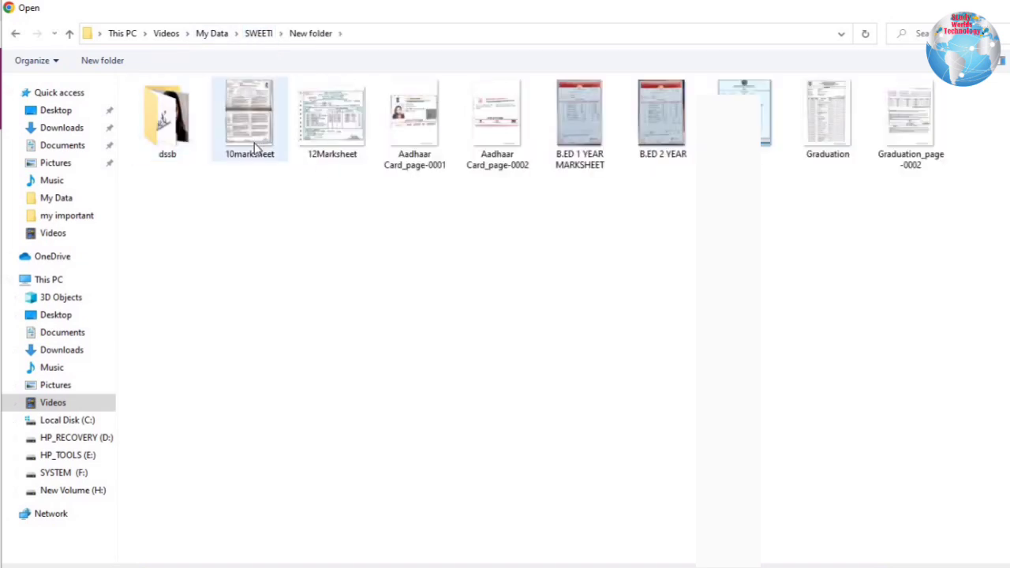
double_click(265, 147)
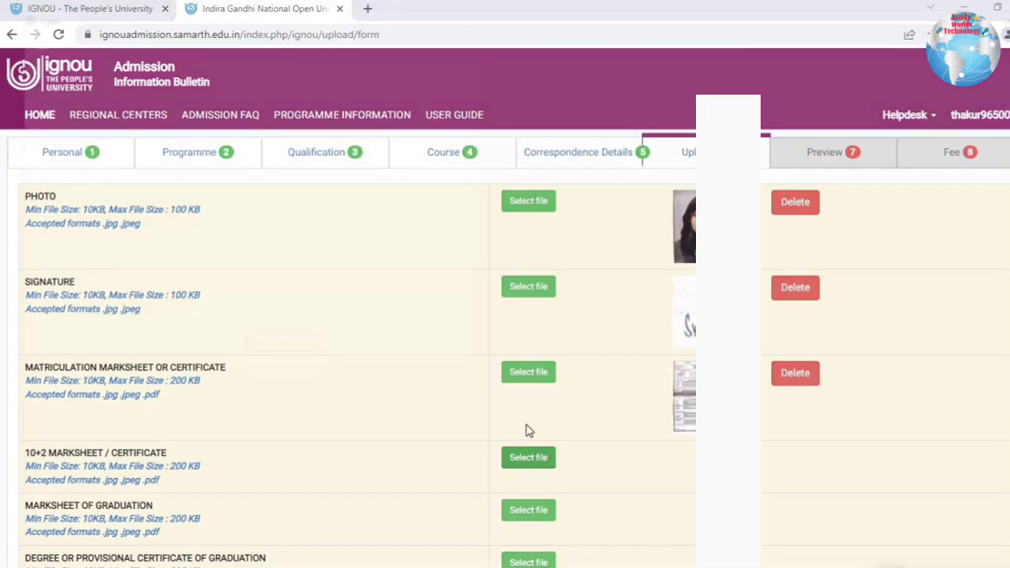
scroll(528, 429, down, 10)
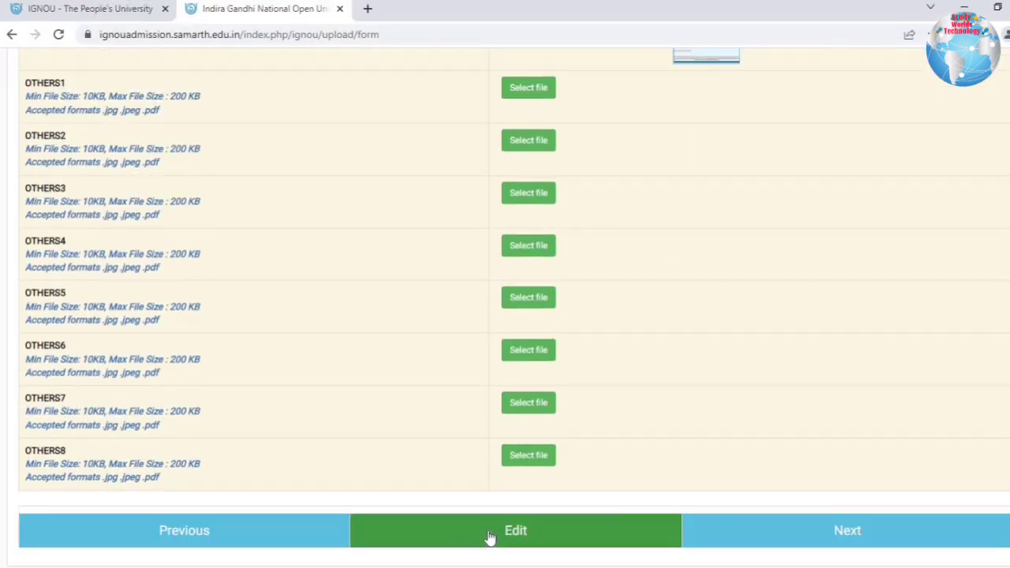
Open the application preview and review the fee amounts totalling 9500.00.
click(813, 547)
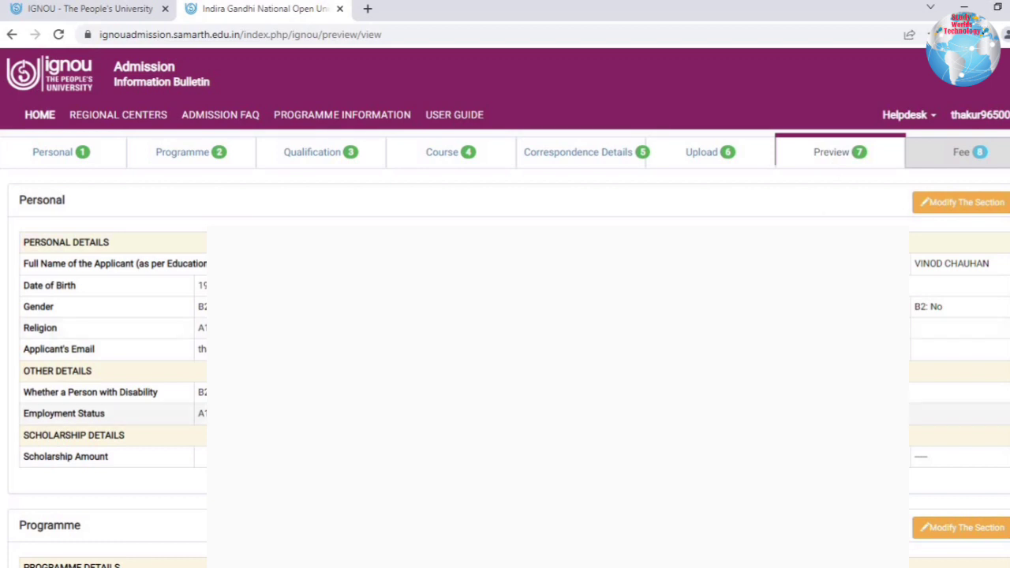
scroll(236, 355, down, 15)
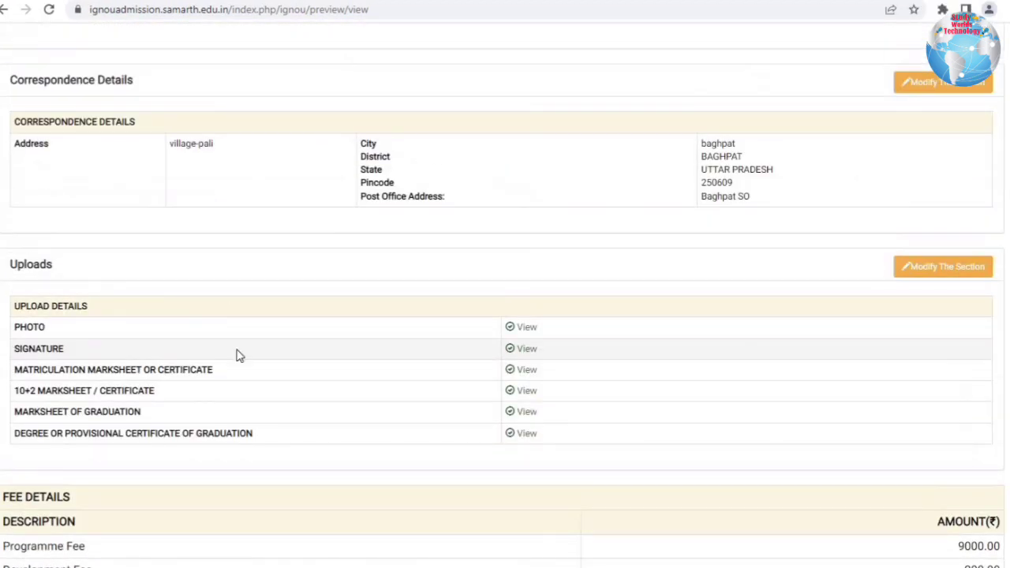
scroll(623, 332, down, 2)
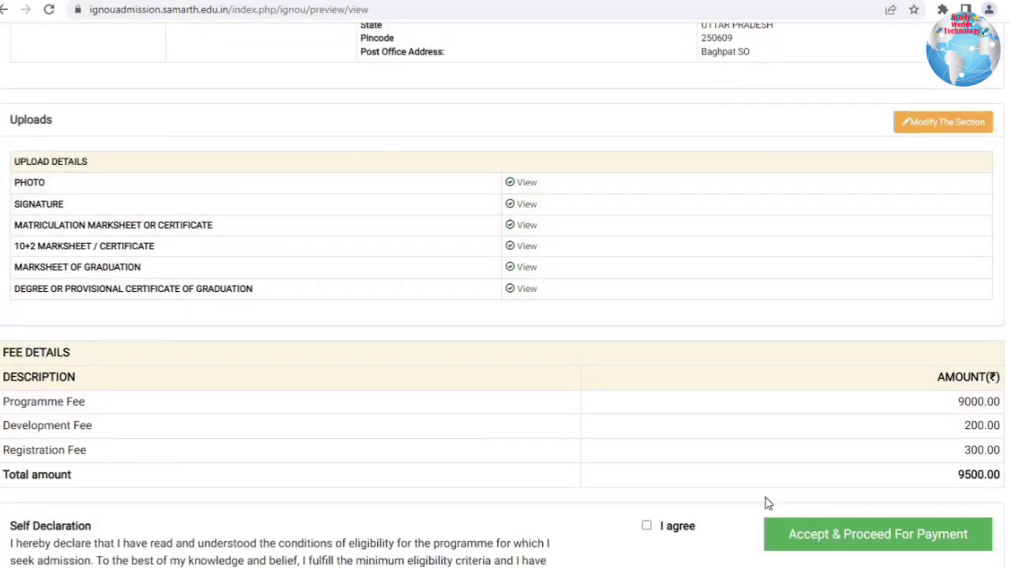
drag(959, 401, 995, 485)
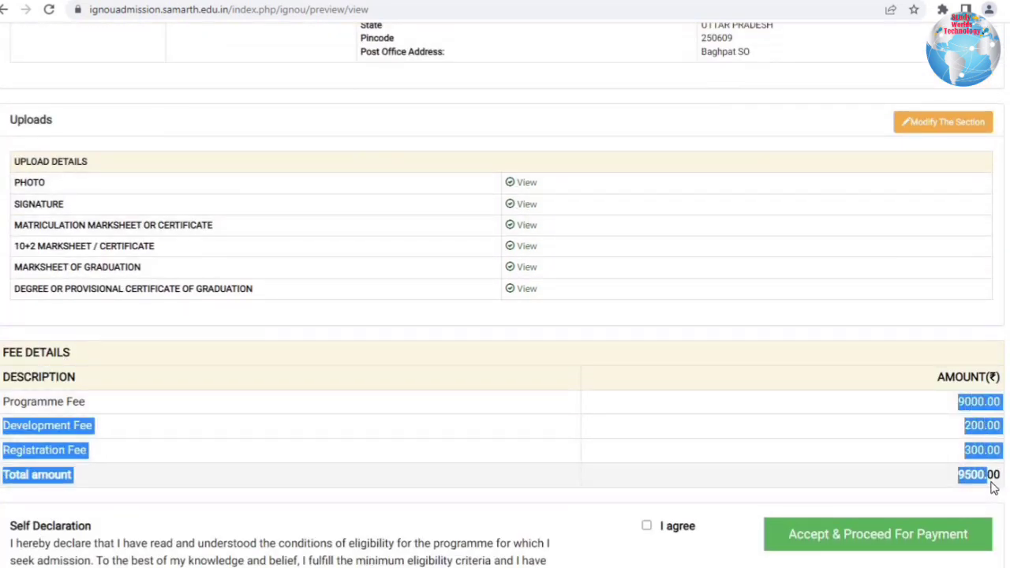
click(844, 442)
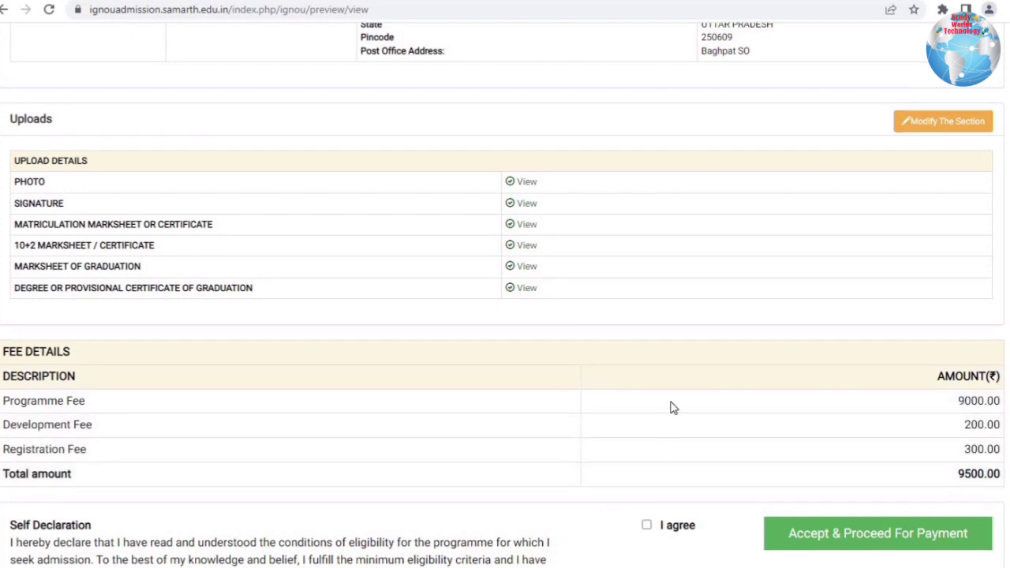
Tick I agree on the self declaration and choose Accept & Proceed For Payment.
scroll(664, 399, down, 2)
click(647, 381)
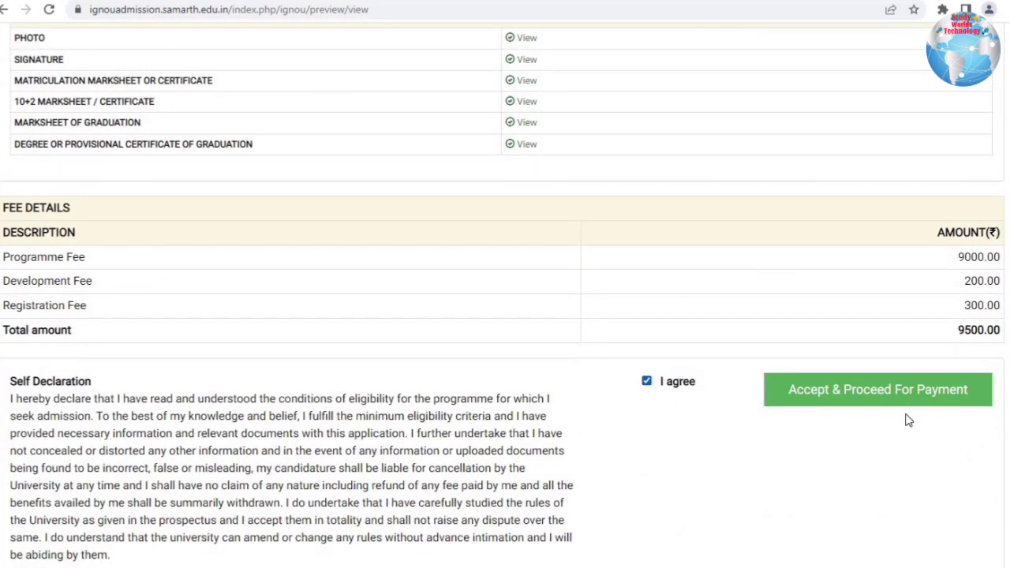
click(909, 389)
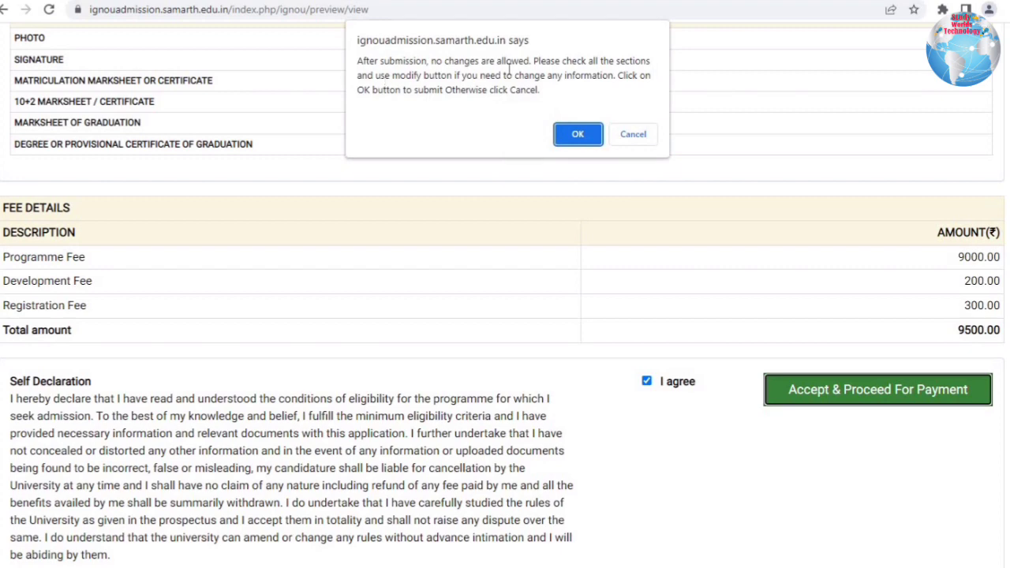
Confirm final submission, then review the 9500.00 fee table, payment warning and gateway options.
click(575, 135)
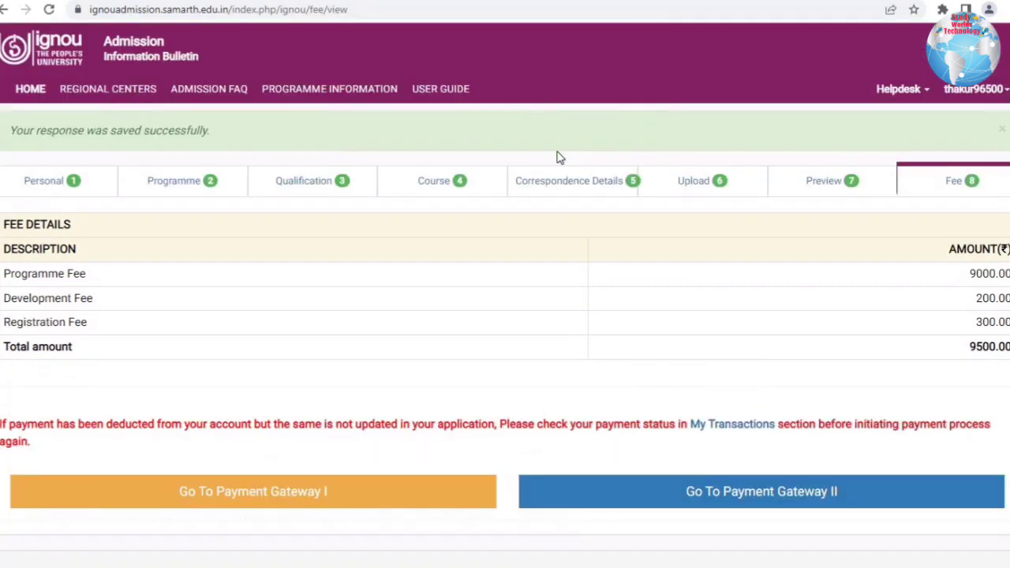
drag(25, 224, 865, 320)
click(865, 320)
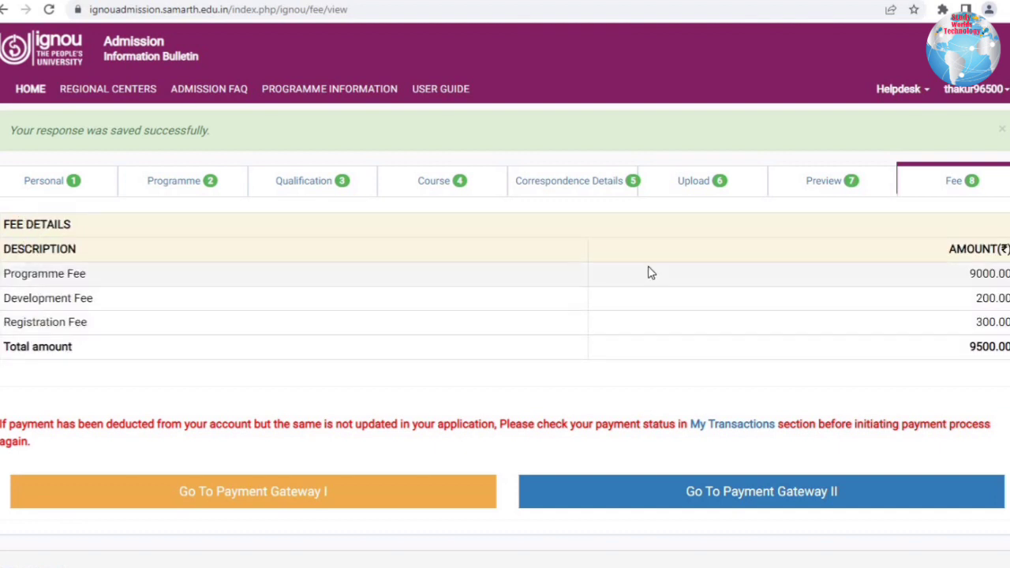
drag(90, 424, 564, 445)
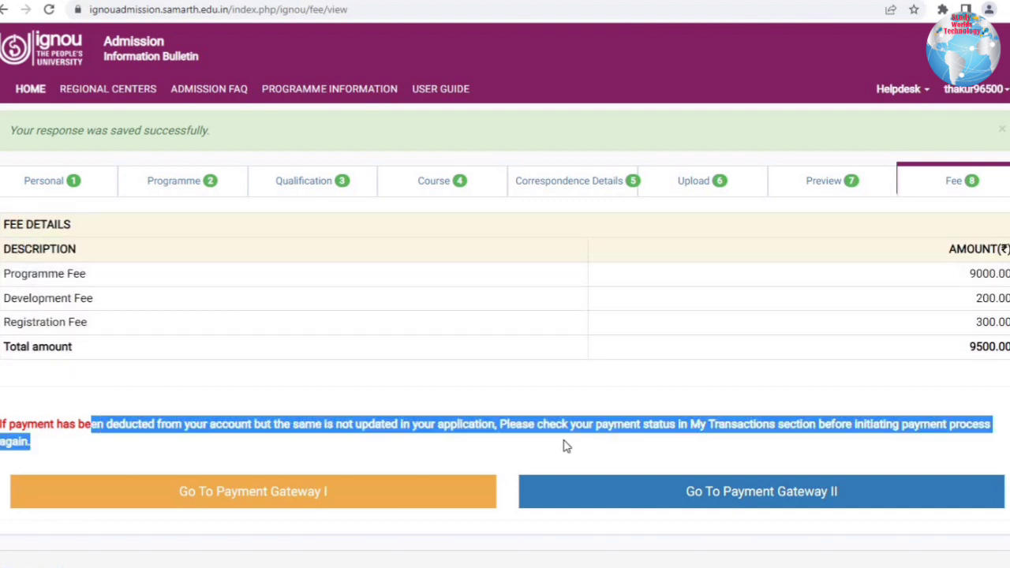
click(669, 444)
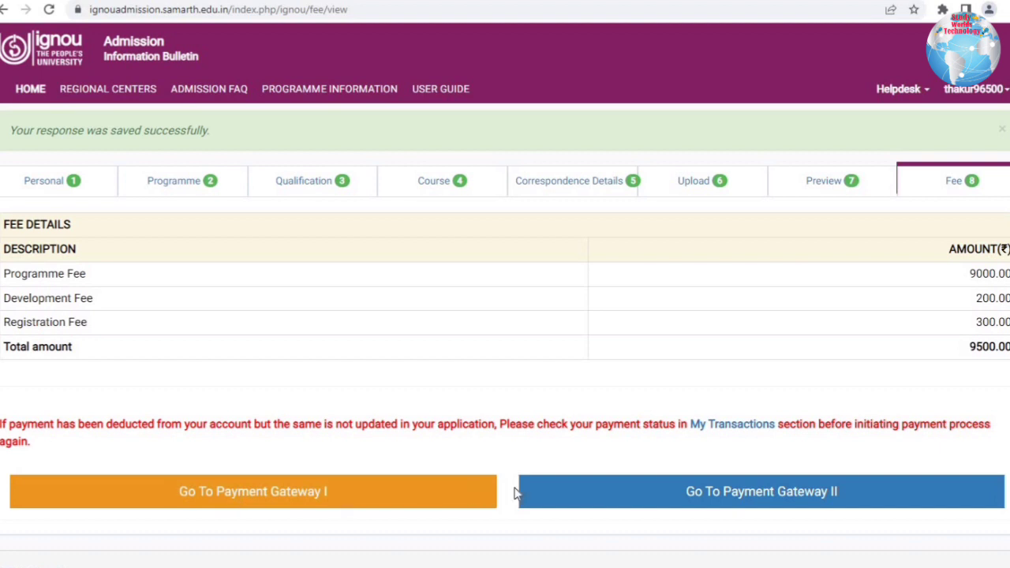
click(774, 497)
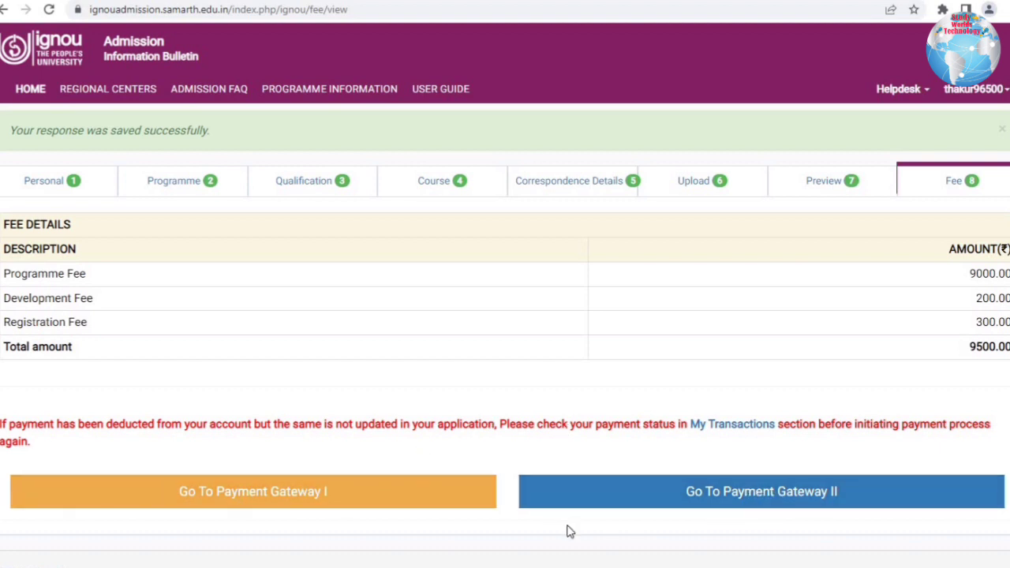
Return through HOME and Continue Application to the fee page, then choose Payment Gateway I.
click(39, 90)
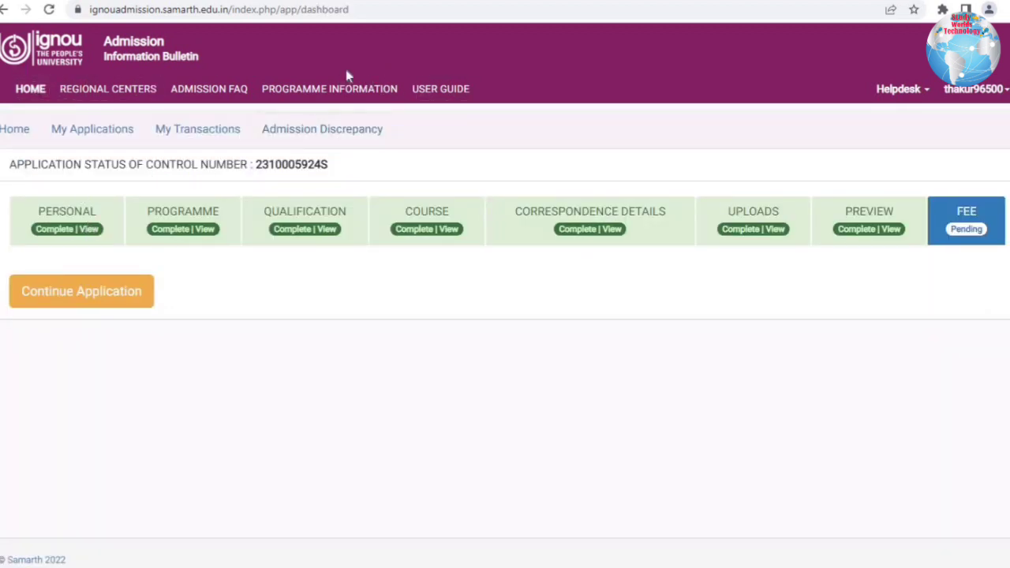
click(30, 93)
click(59, 130)
click(95, 286)
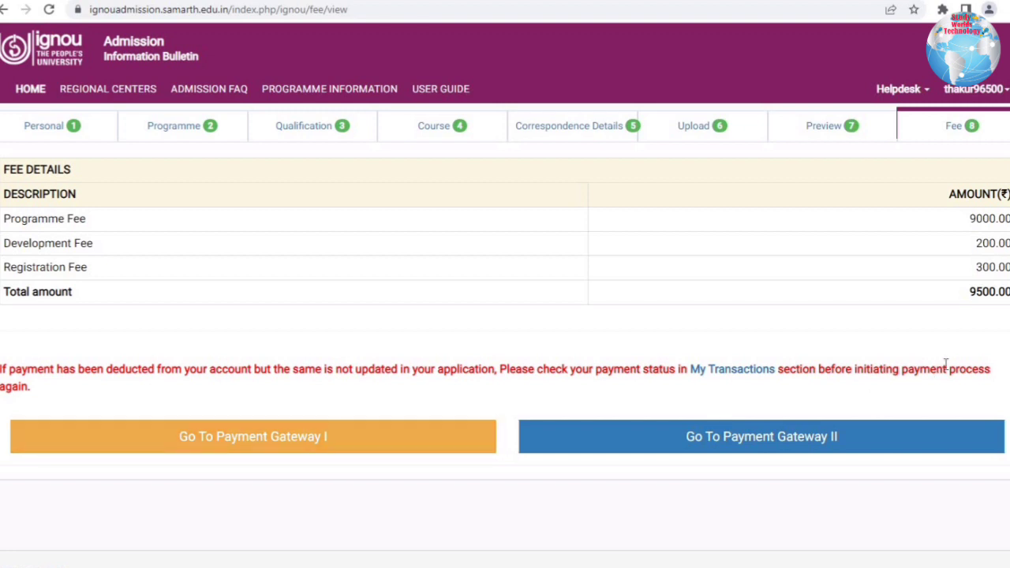
drag(36, 371, 286, 370)
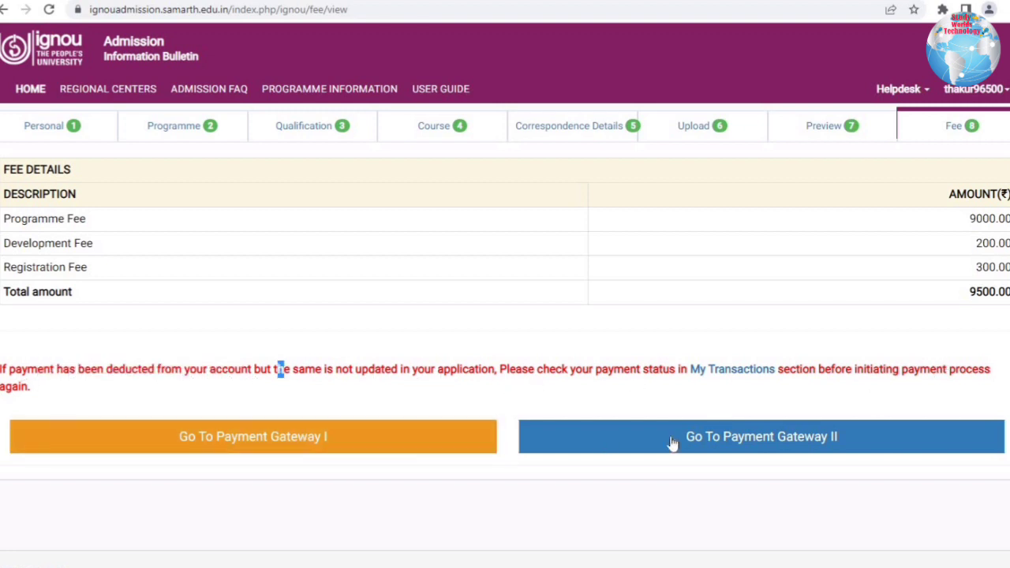
click(369, 457)
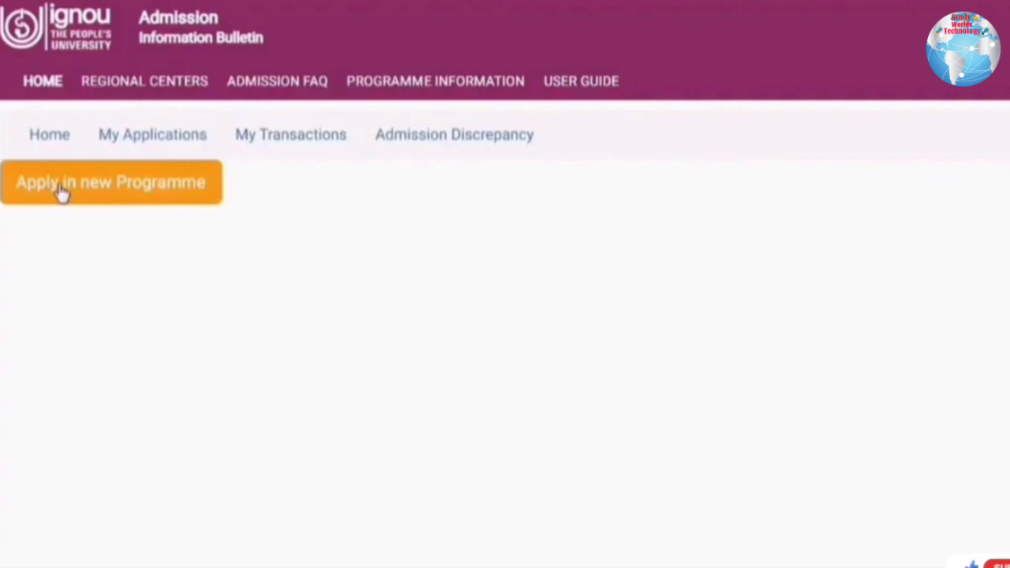
Open the My Applications summary and bring up the printable 2-page application form PDF.
click(158, 135)
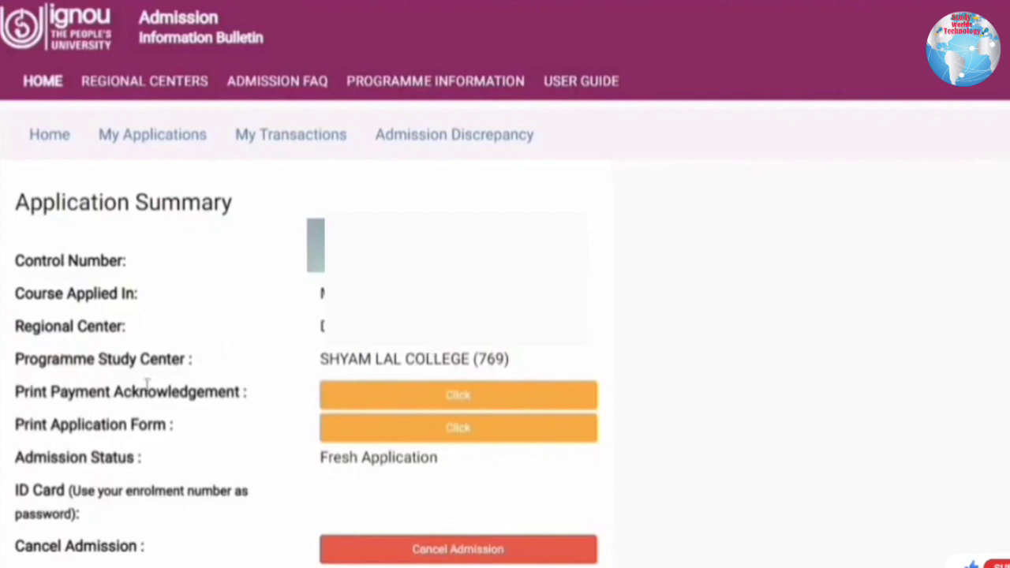
scroll(163, 384, down, 1)
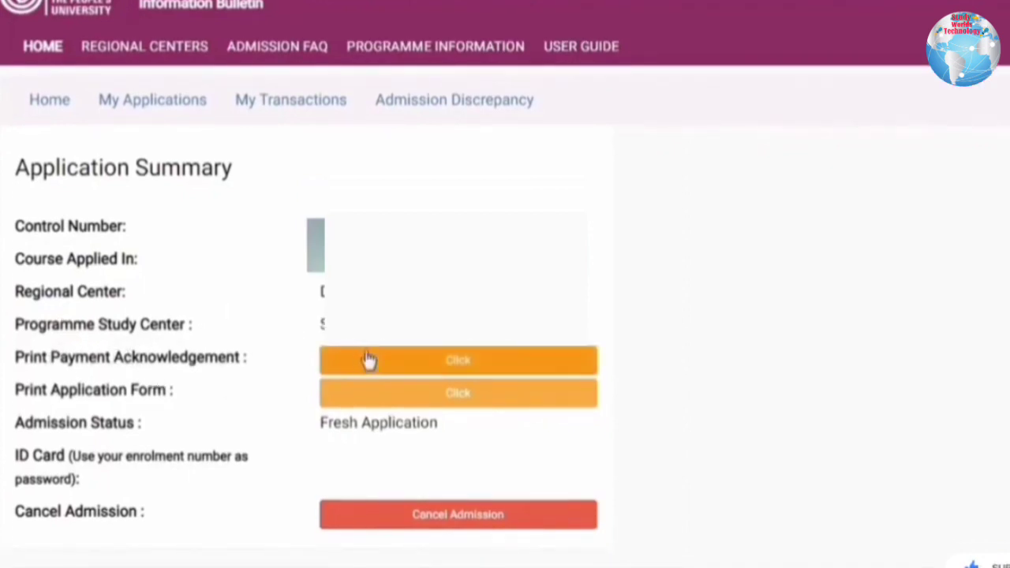
right_click(384, 352)
click(425, 363)
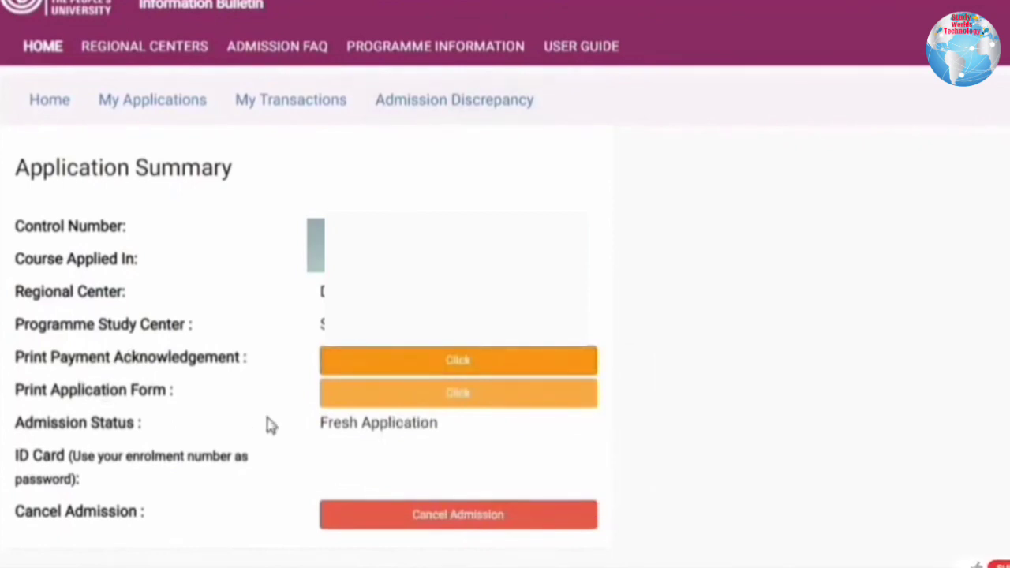
right_click(405, 397)
click(444, 135)
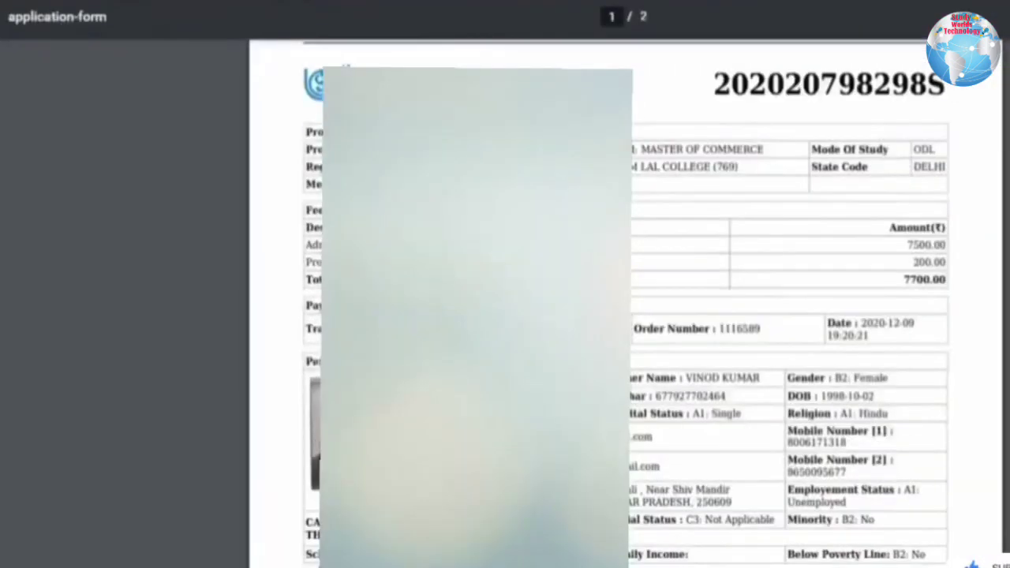
scroll(616, 316, down, 15)
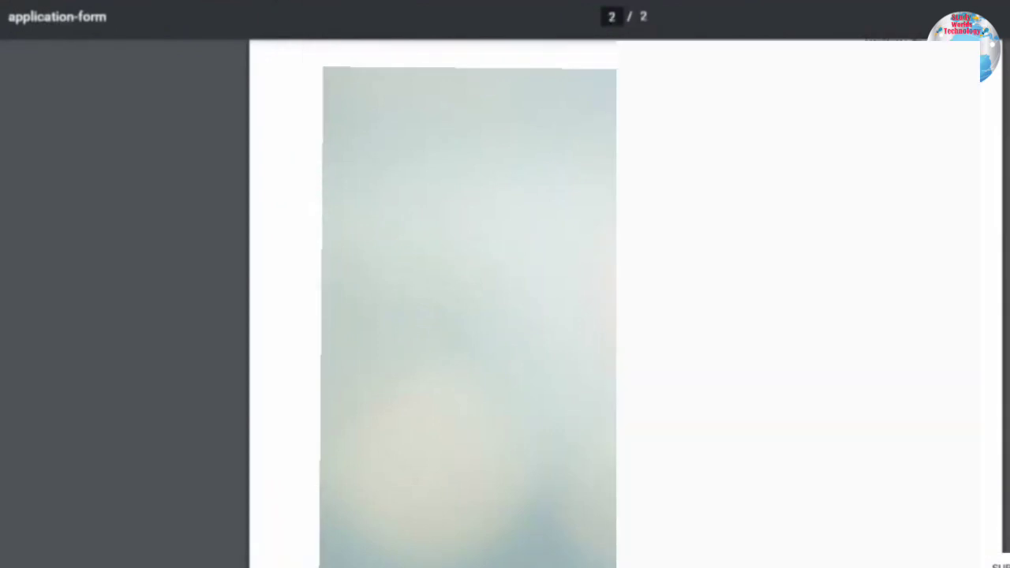
scroll(615, 316, up, 2)
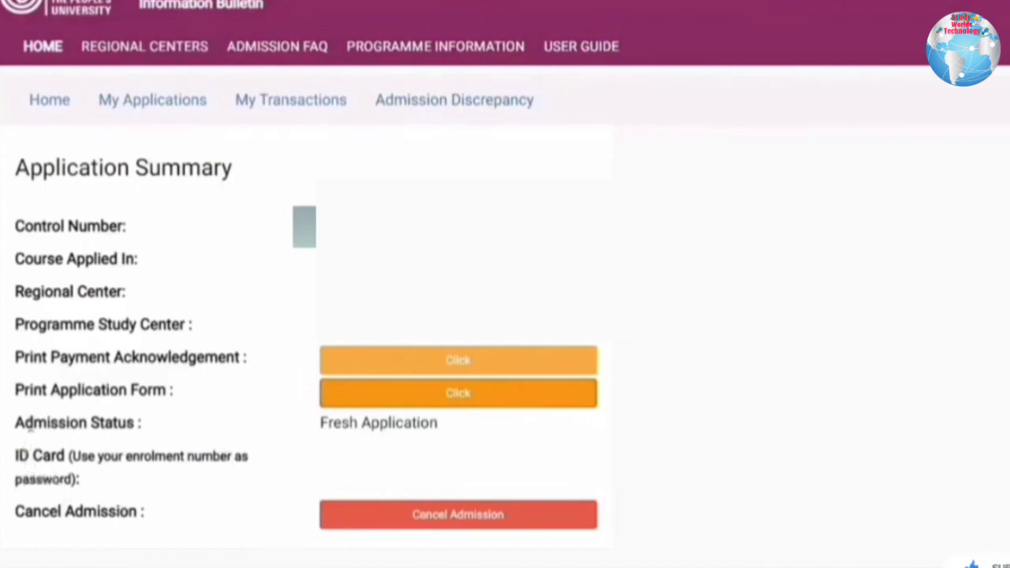
drag(34, 423, 443, 435)
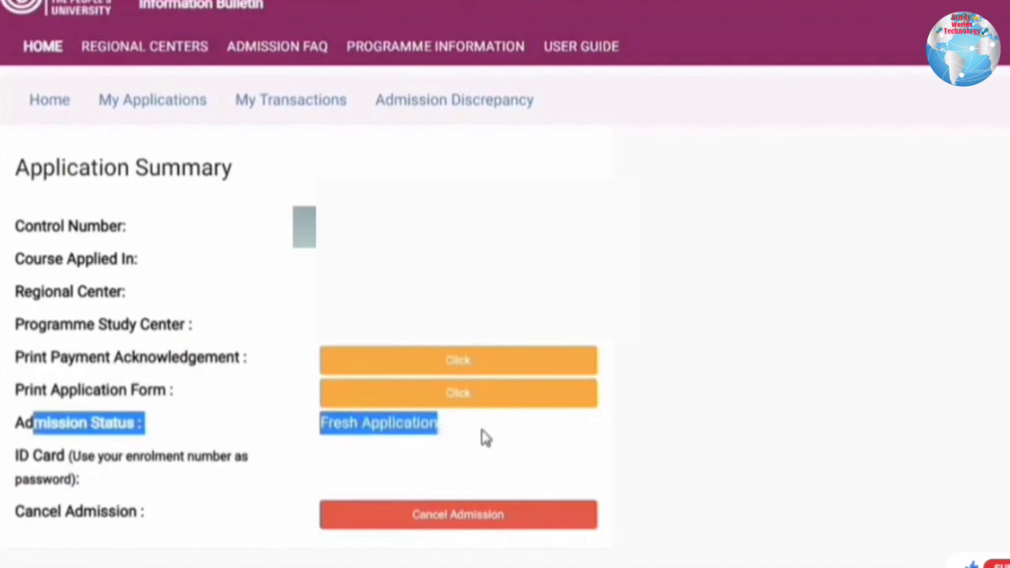
click(446, 439)
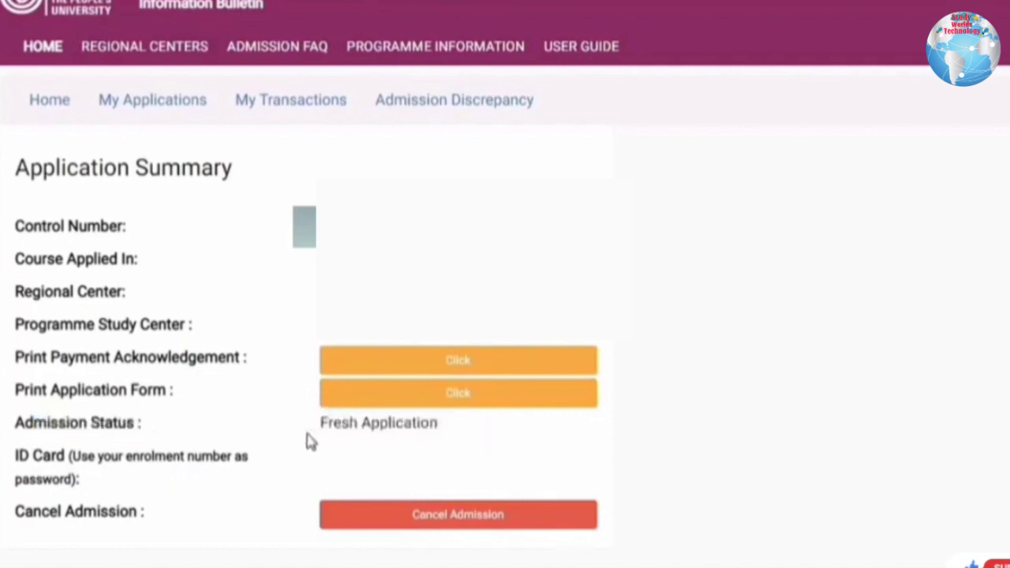